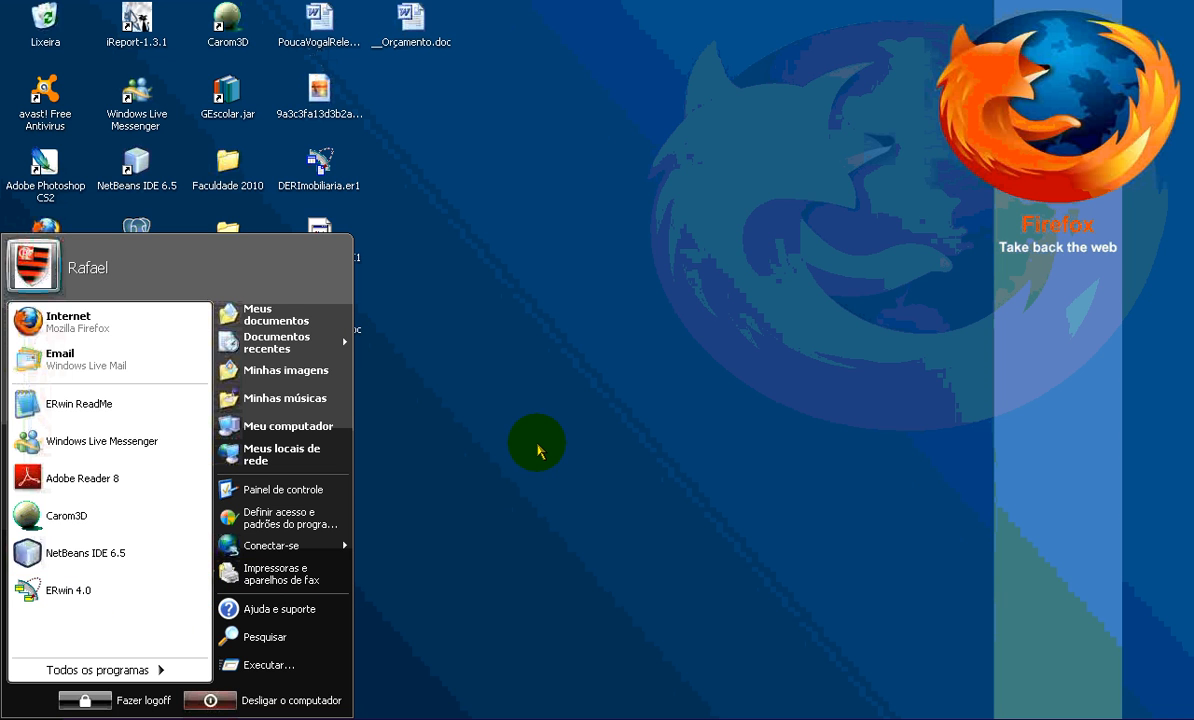
Check the installed programs for MySQL Server 5.0, MySQL Tools for 5.0 and MySQL Connector/ODBC 5.1, closing the windows when done
left_click(283, 490)
double_click(400, 139)
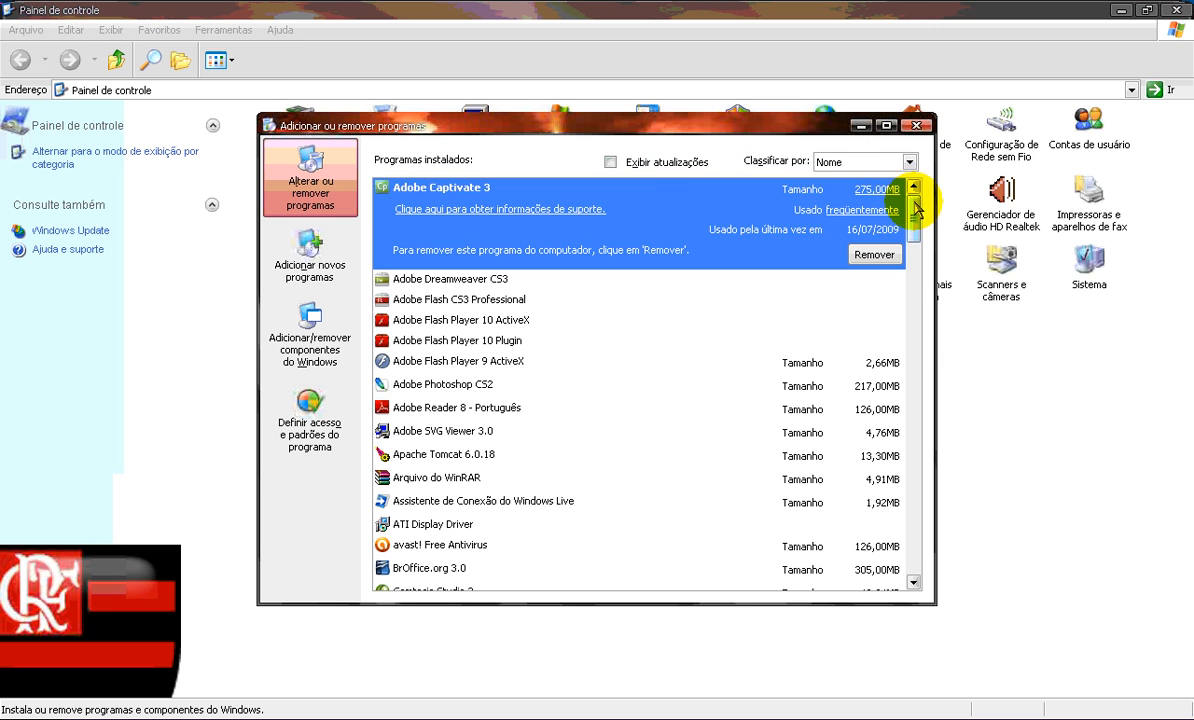
left_click_drag(916, 207, 935, 488)
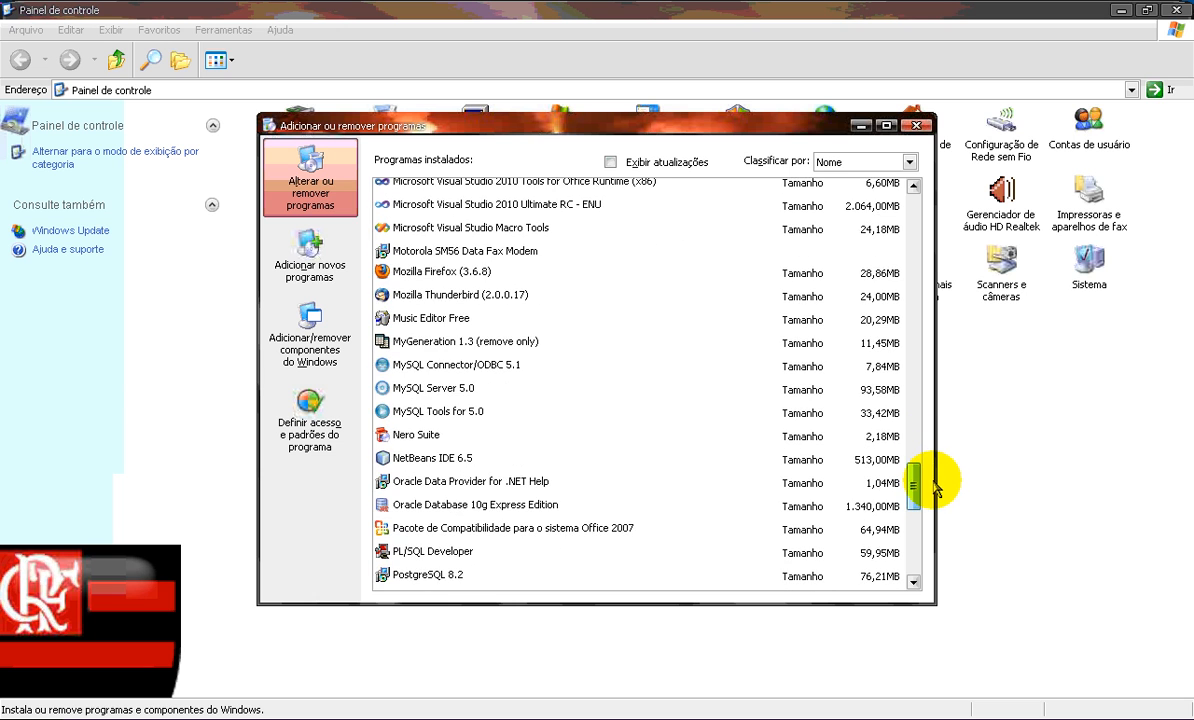
left_click(450, 386)
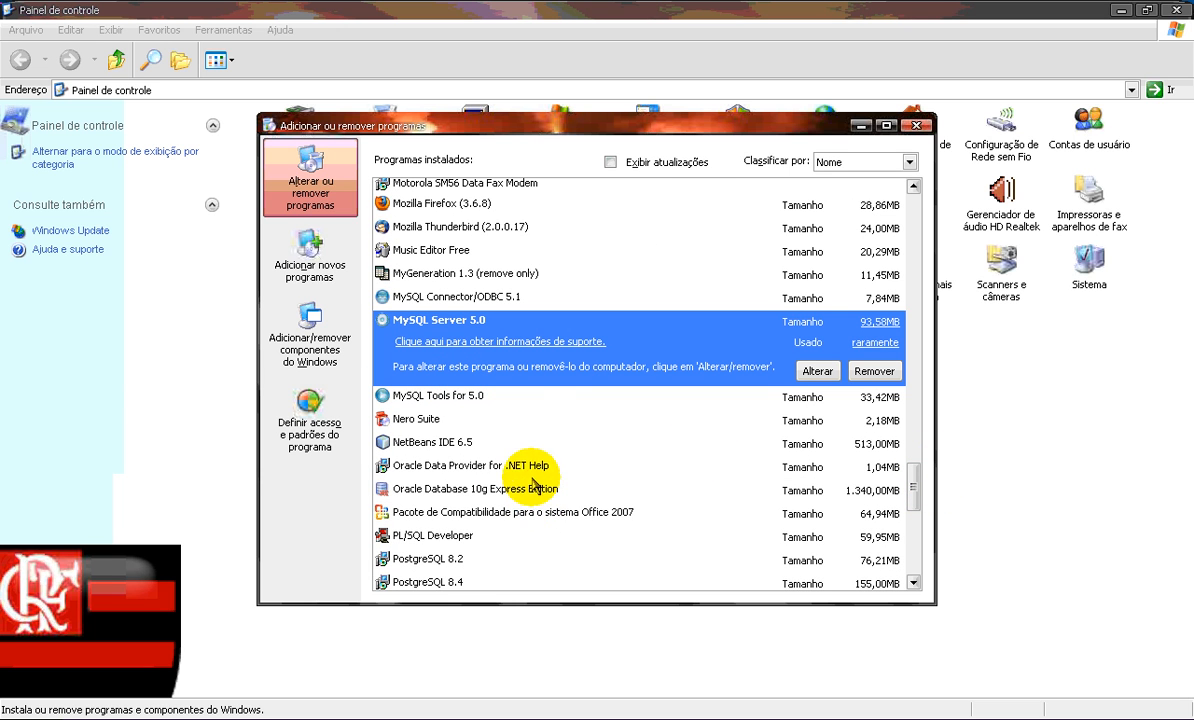
left_click(443, 403)
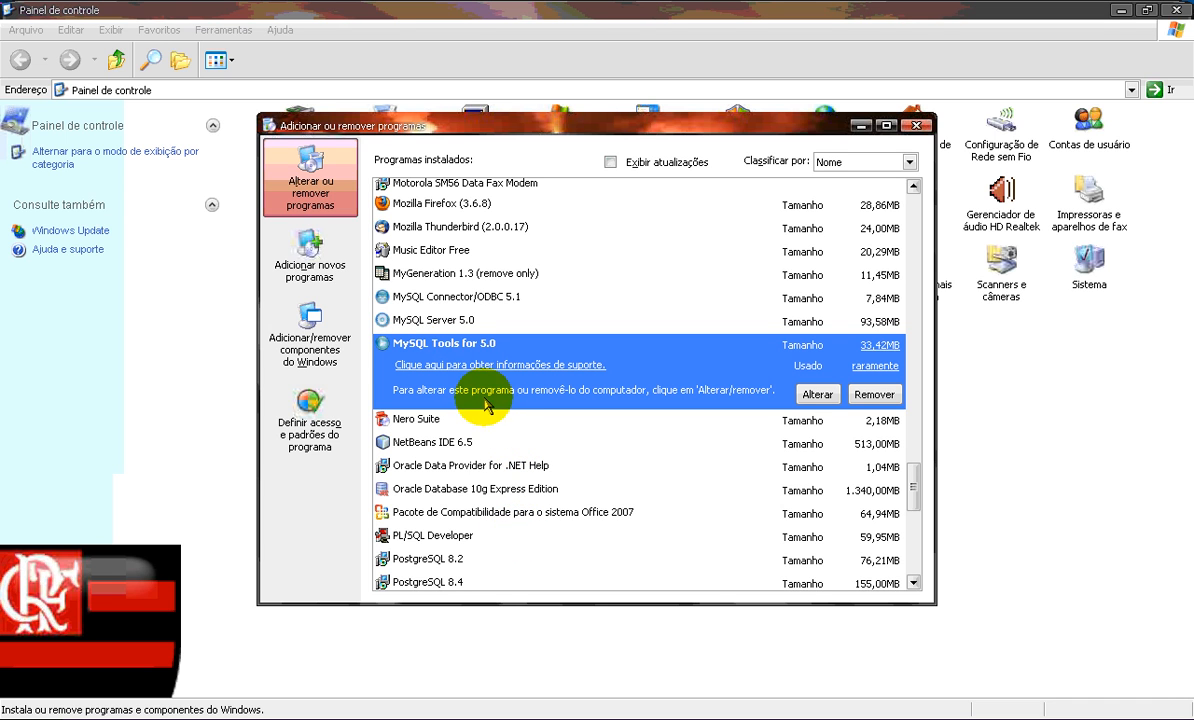
left_click(432, 297)
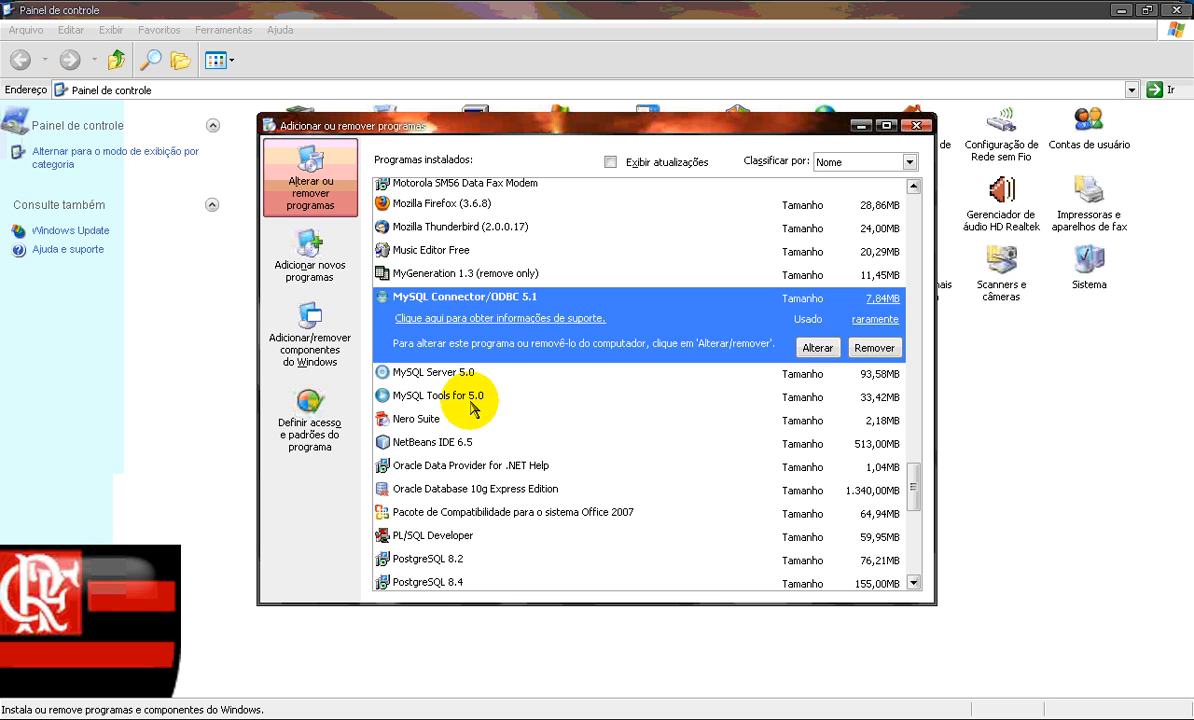
left_click(420, 395)
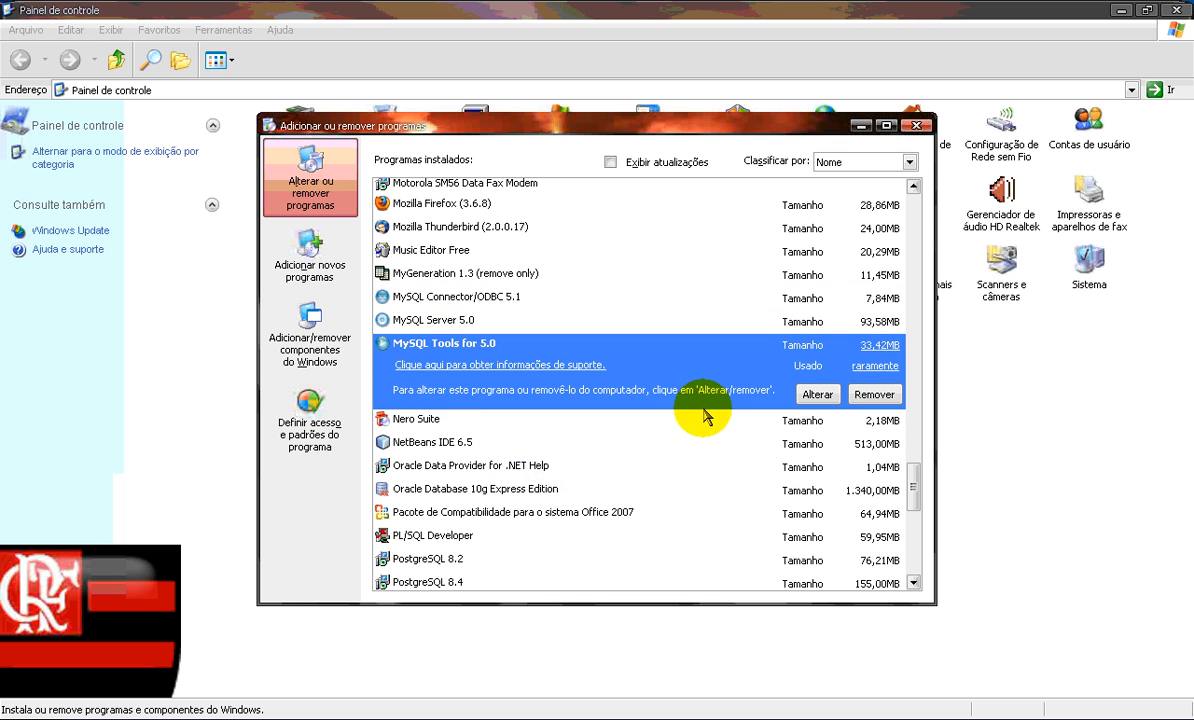
left_click(916, 126)
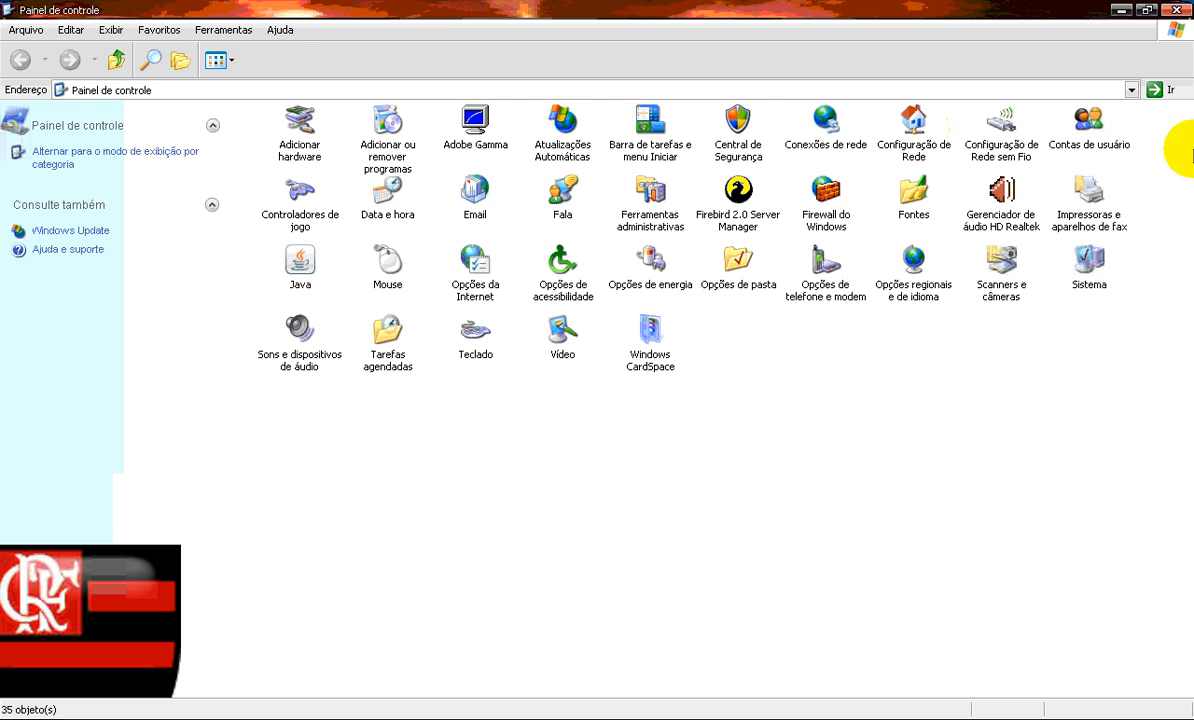
left_click(1178, 10)
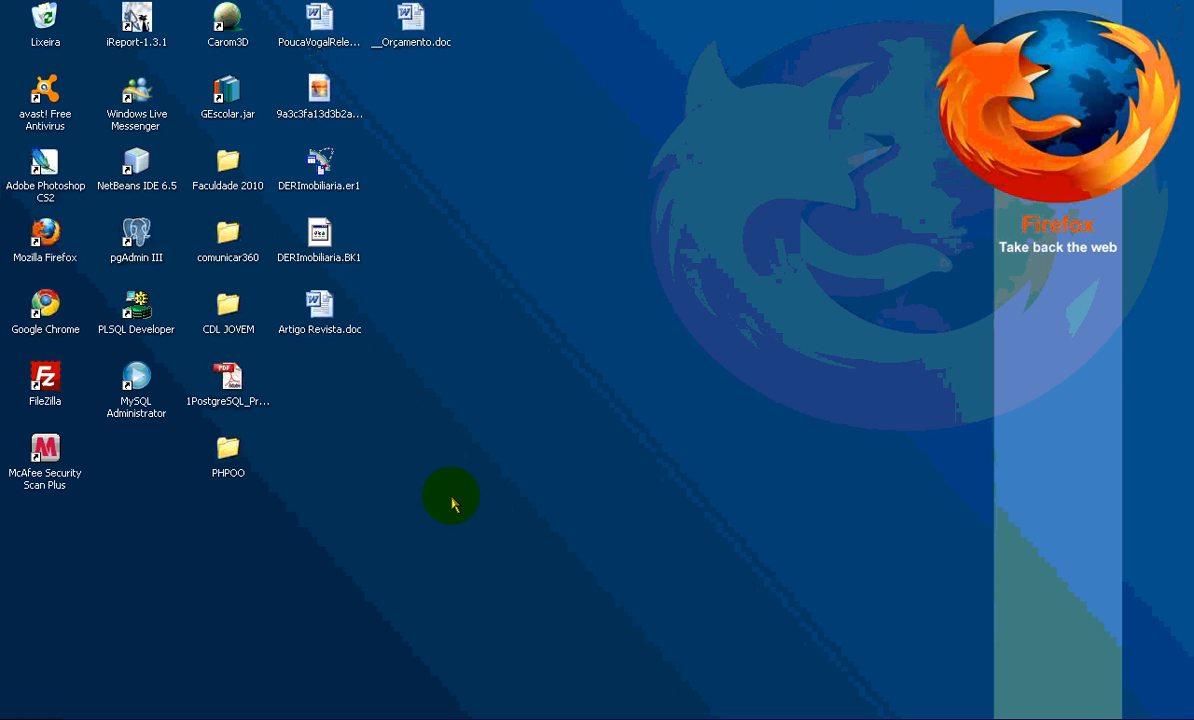
Open MySQL Administrator and connect to localhost on port 3306 as root, entering the account password
double_click(136, 380)
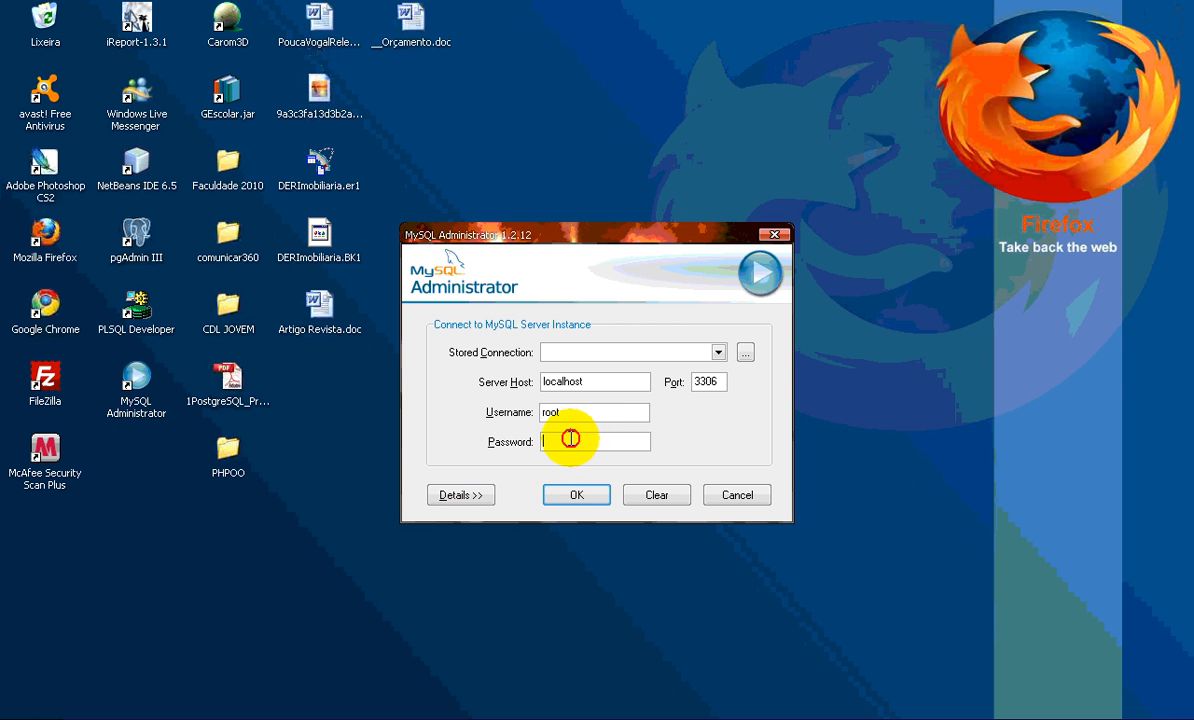
type("*")
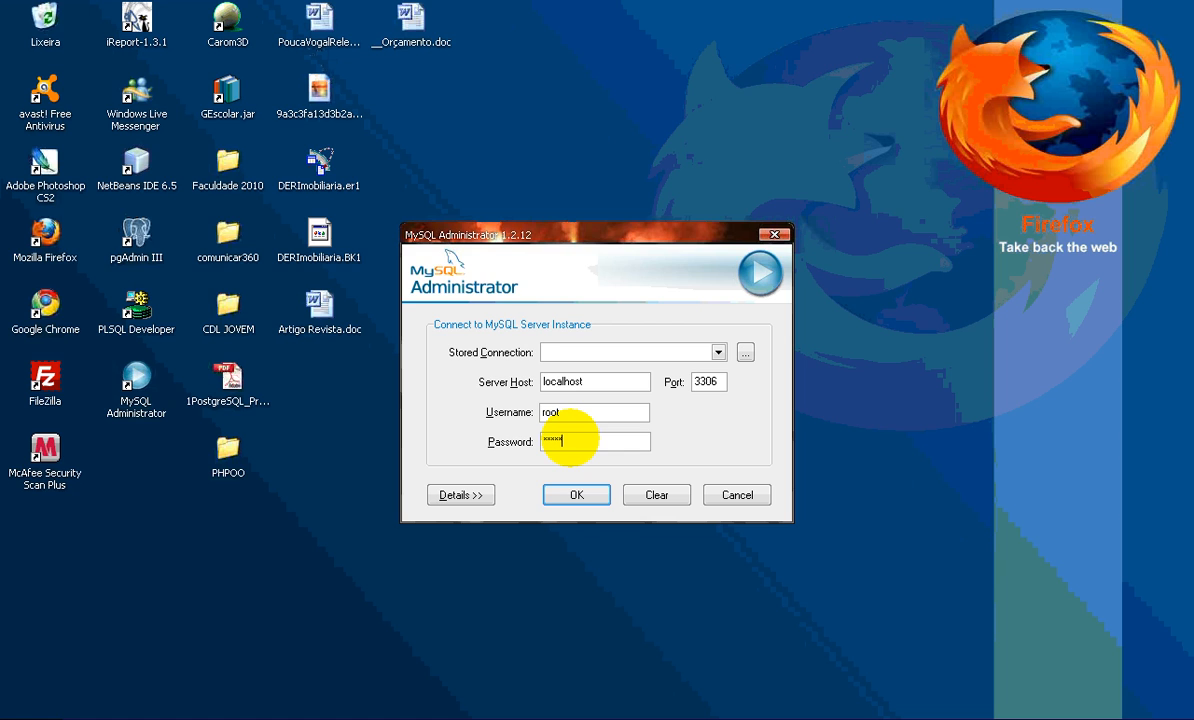
key("Return")
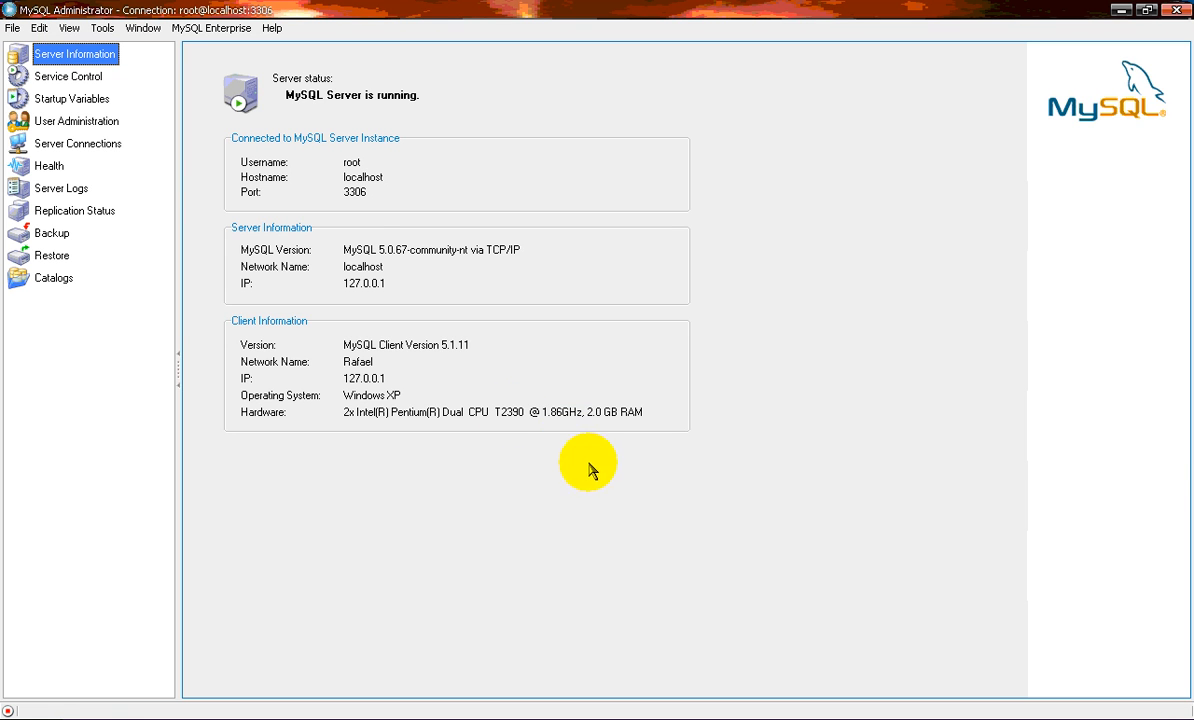
Add a new MySQL user account with a user name and a confirmed password, and apply the changes
left_click(112, 124)
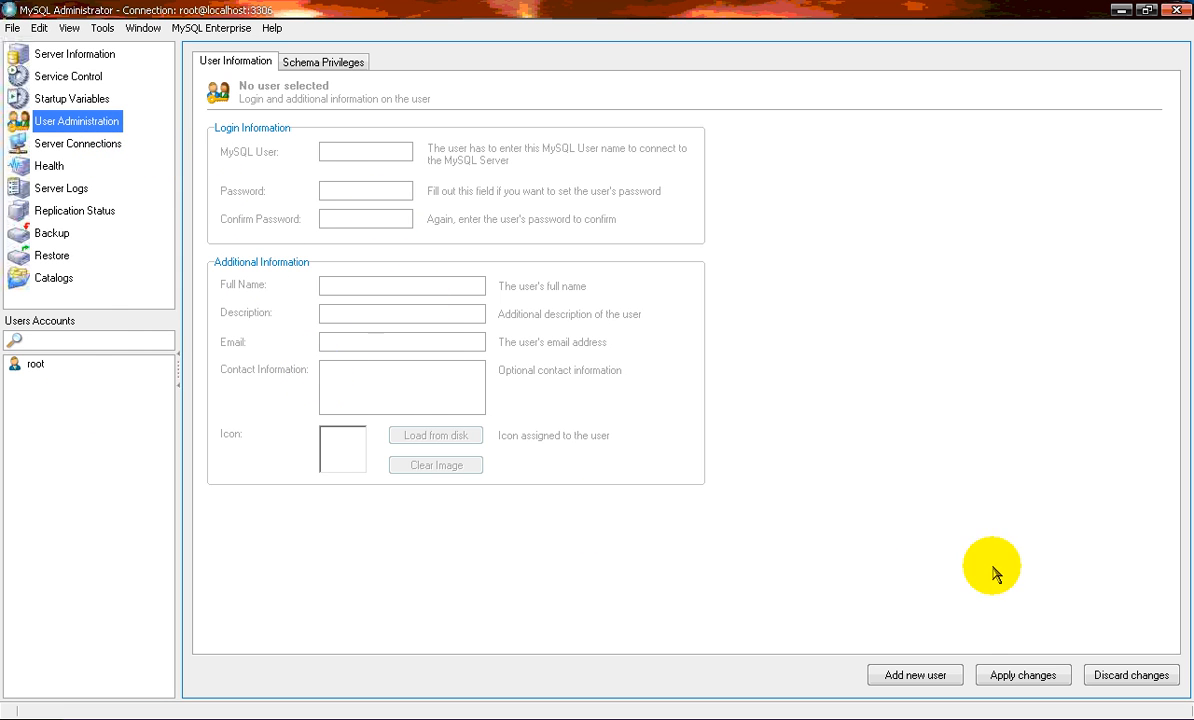
left_click(935, 676)
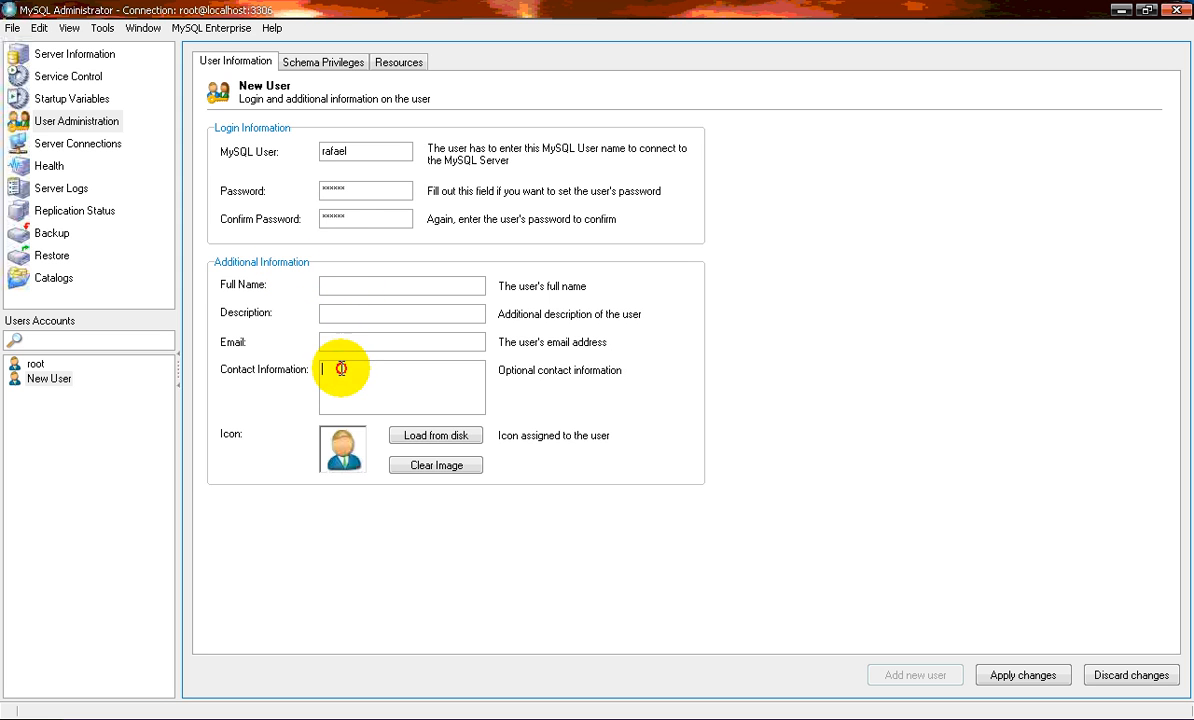
left_click(1022, 678)
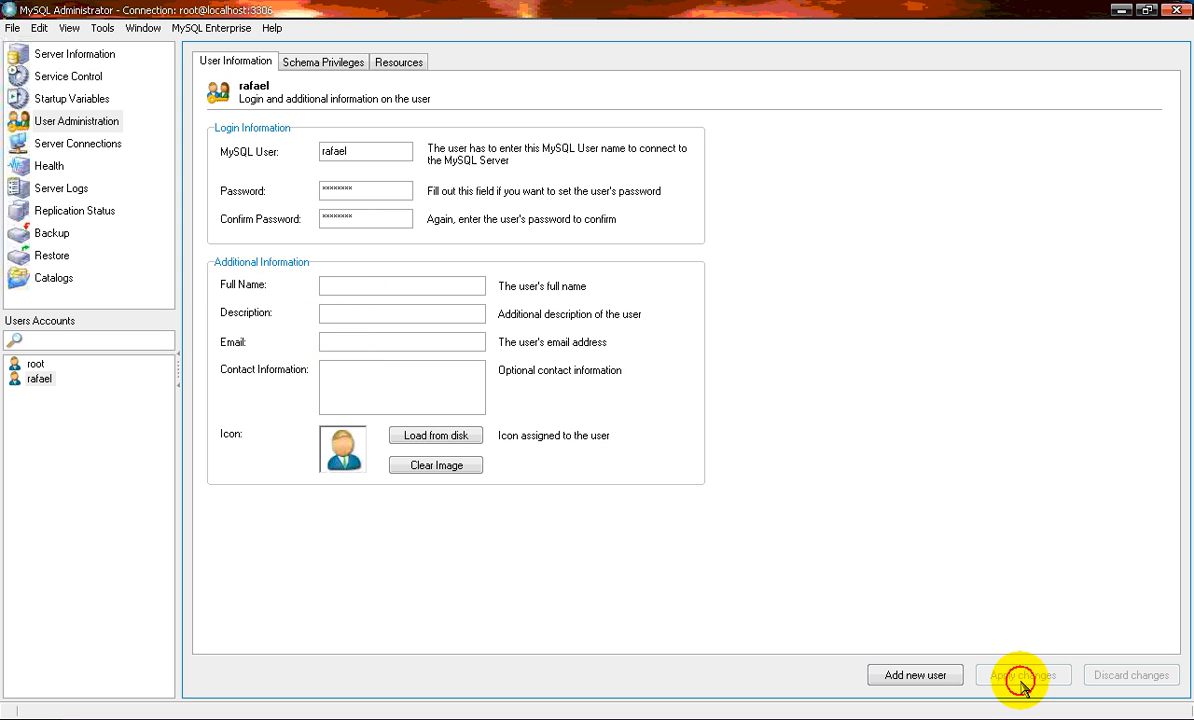
left_click(82, 443)
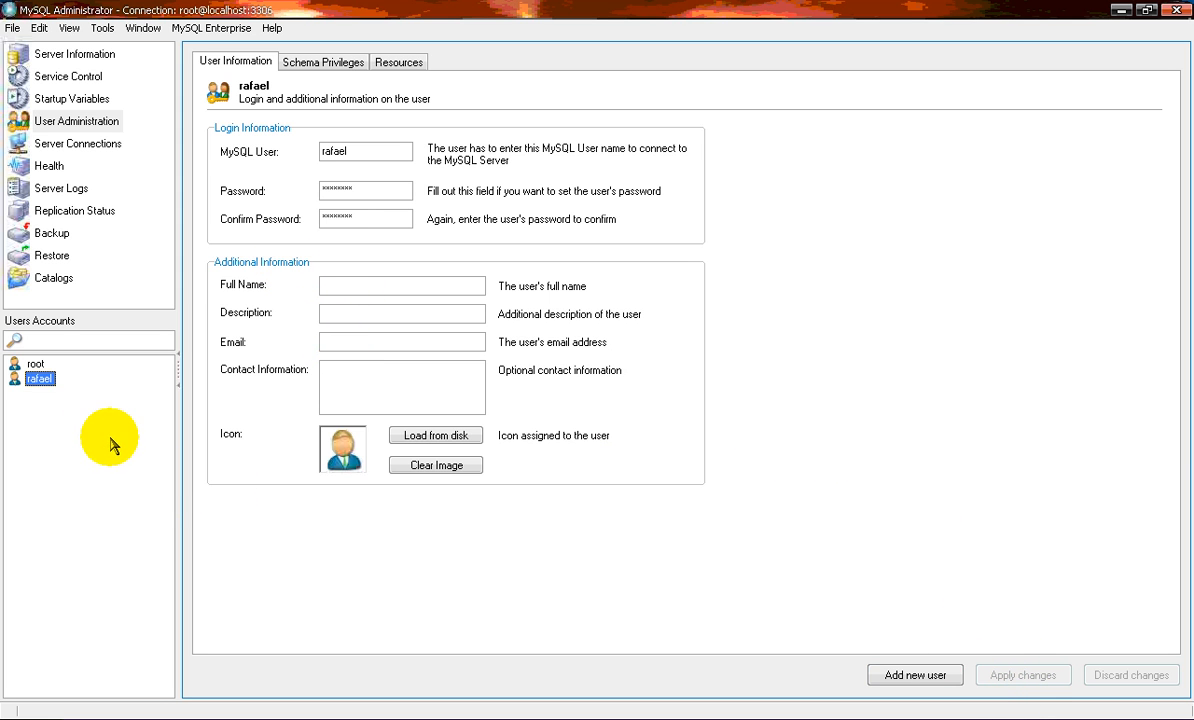
Create a new schema named mydatabase in the server catalogs and display its tables
left_click(53, 278)
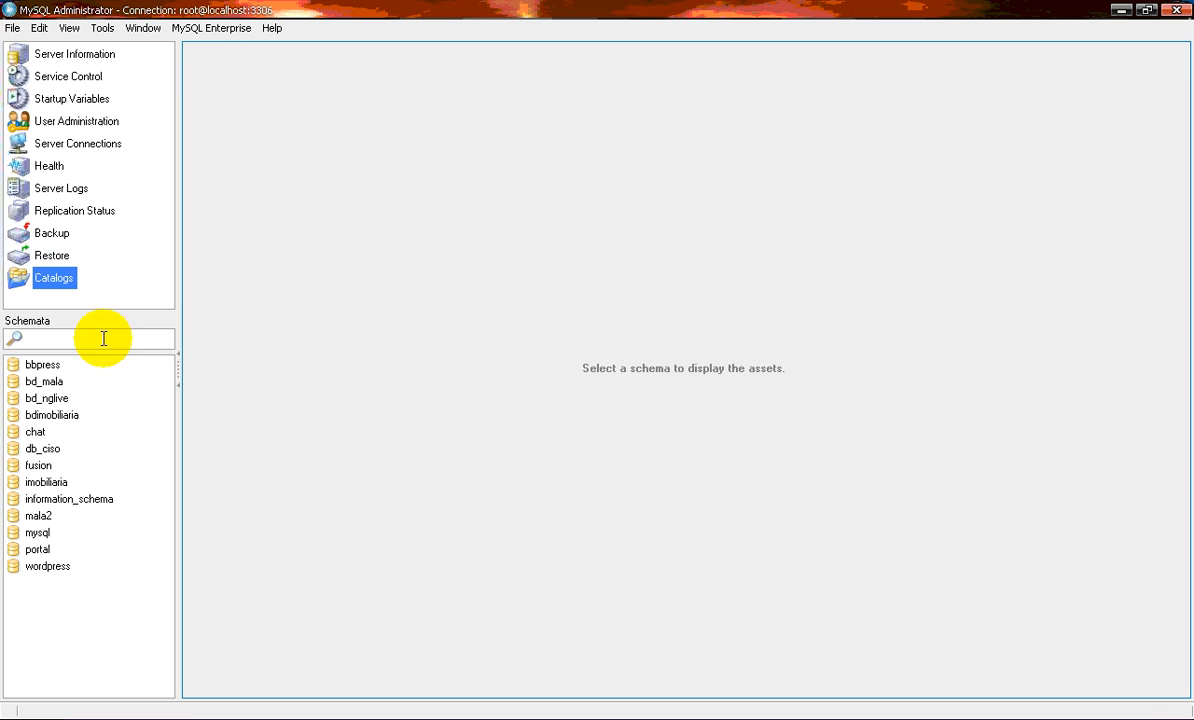
right_click(60, 631)
left_click(110, 645)
type("mydatabase")
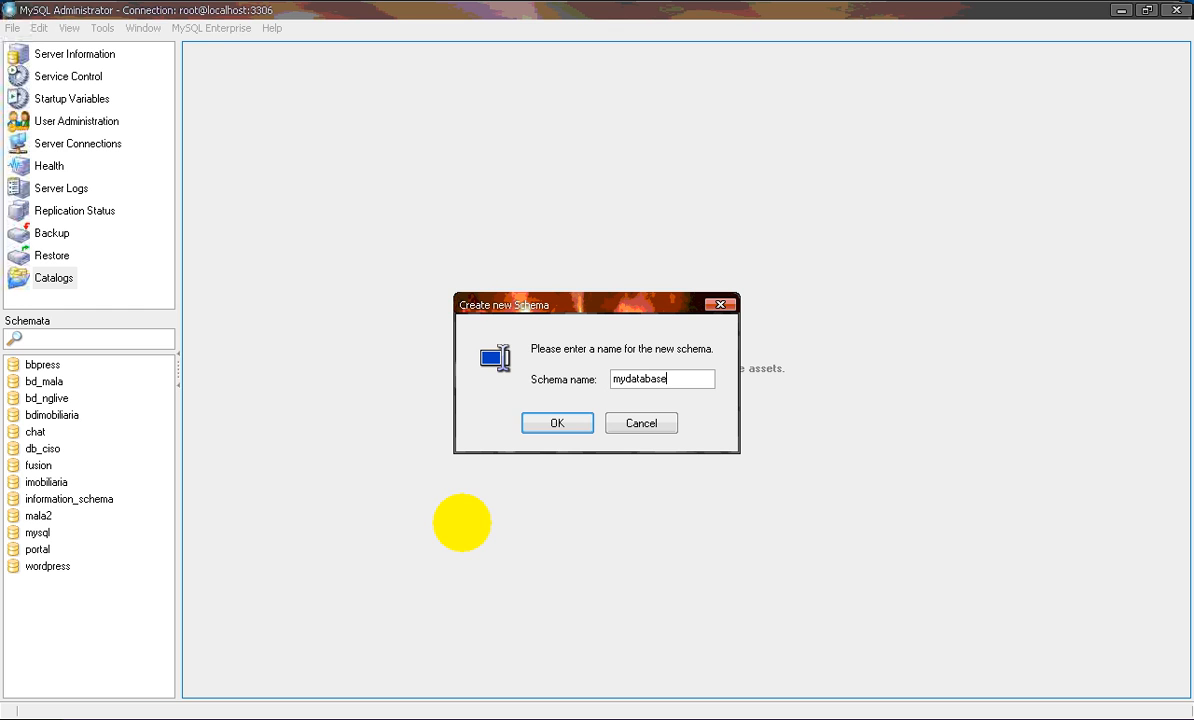
left_click(557, 423)
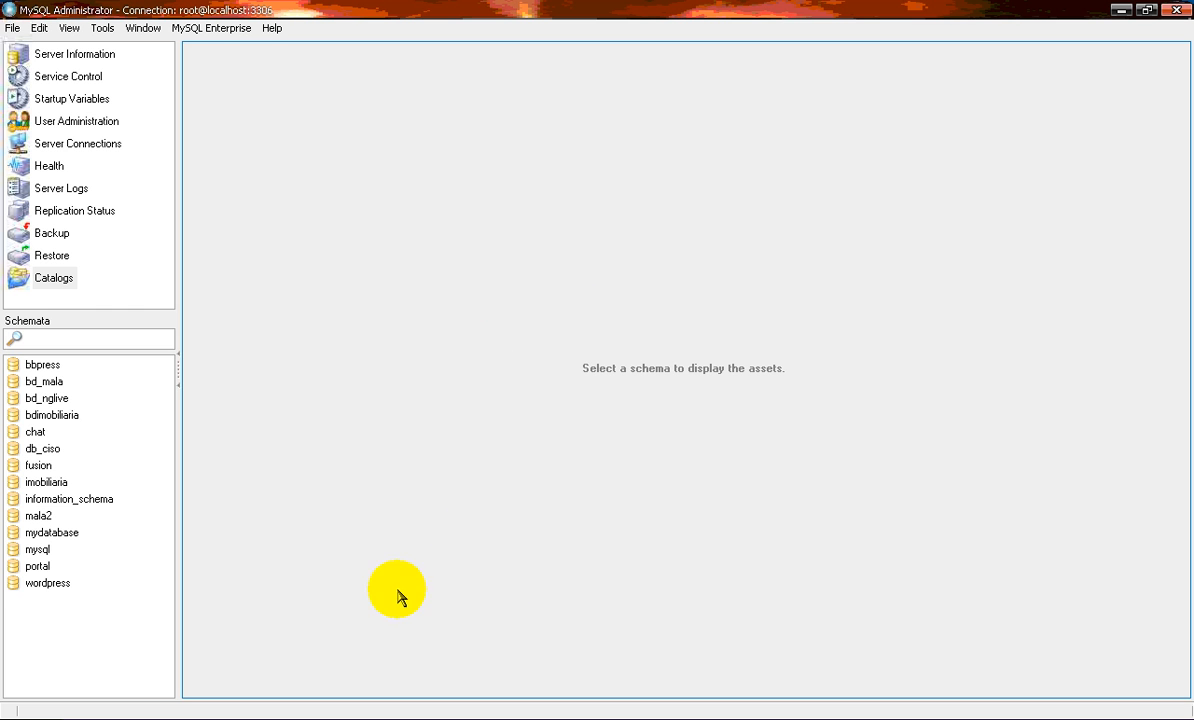
left_click(62, 532)
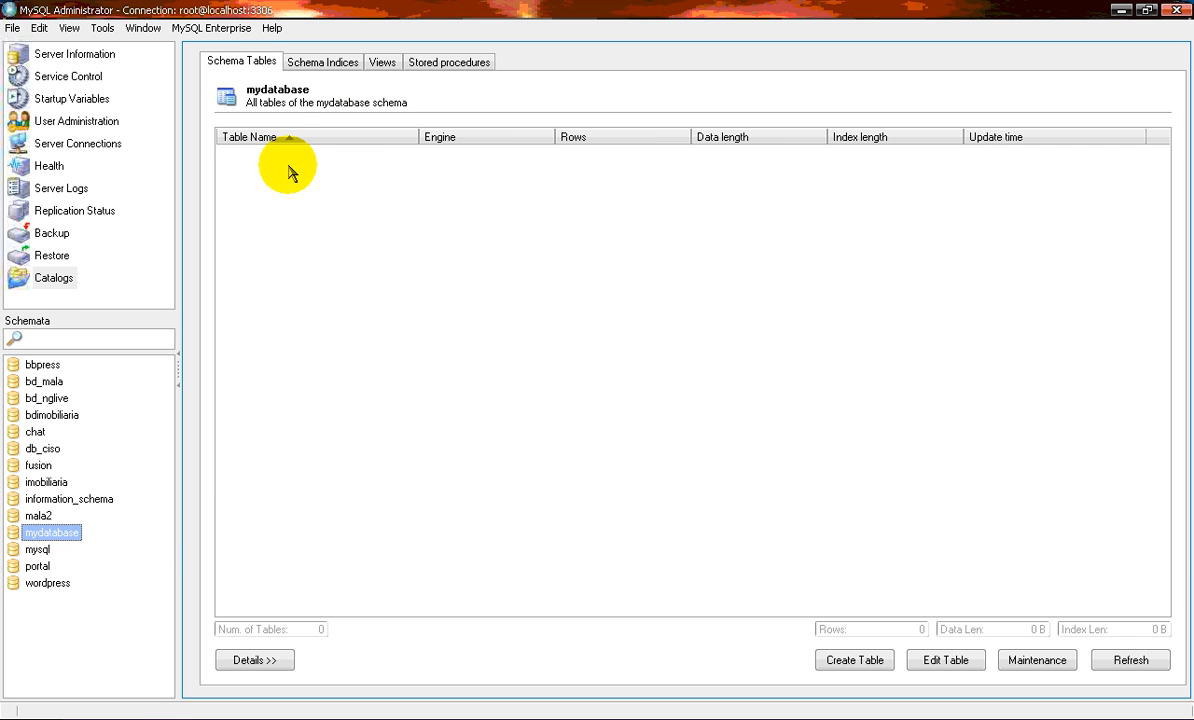
left_click(325, 140)
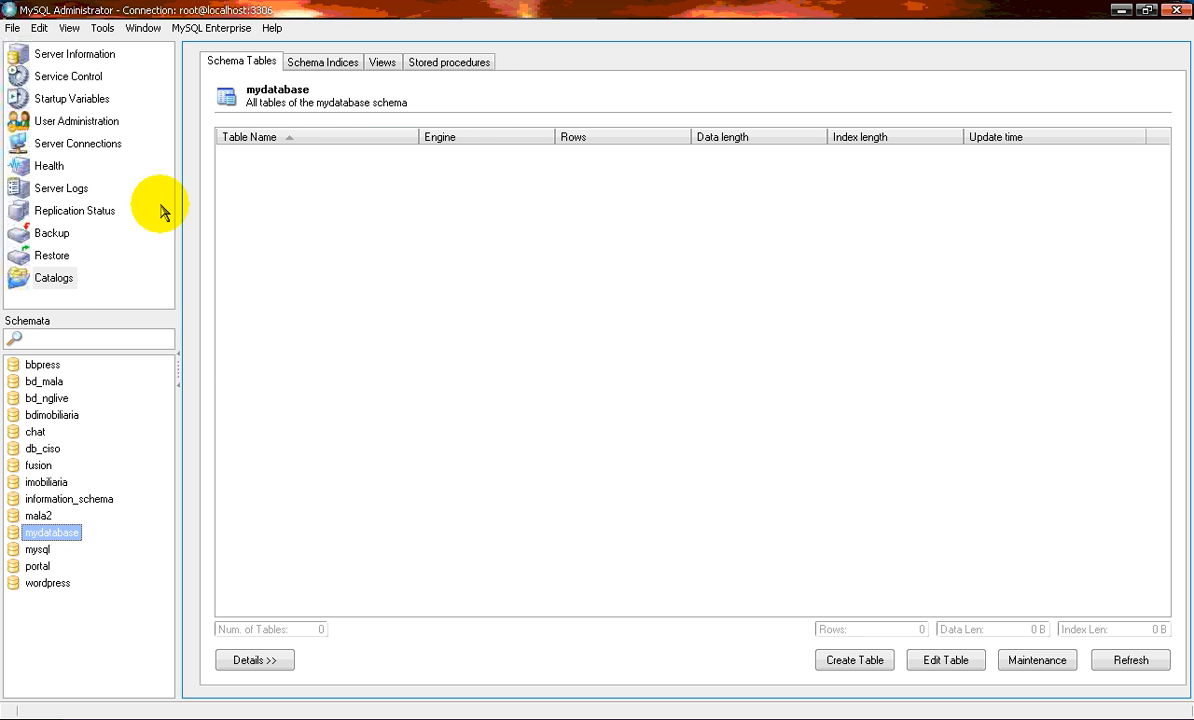
Assign every available privilege, from SELECT to EXECUTE, on the mydatabase schema to the newly added user and apply the changes
left_click(88, 121)
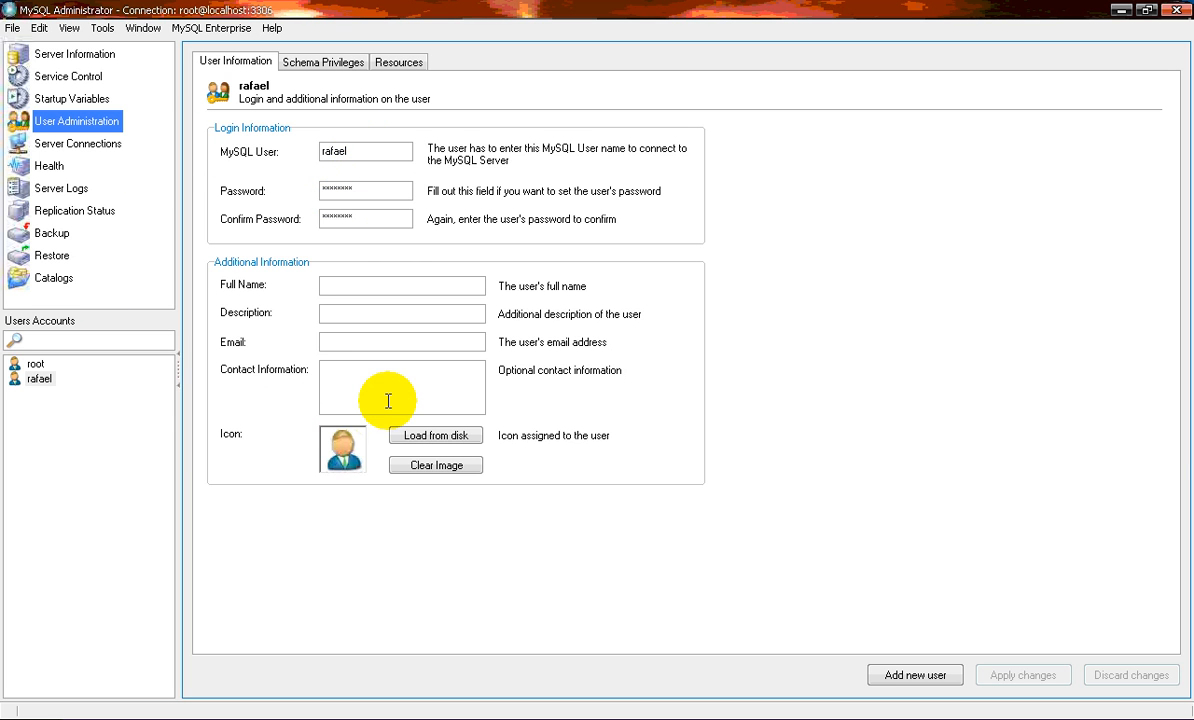
left_click(323, 62)
left_click(242, 322)
left_click(575, 146)
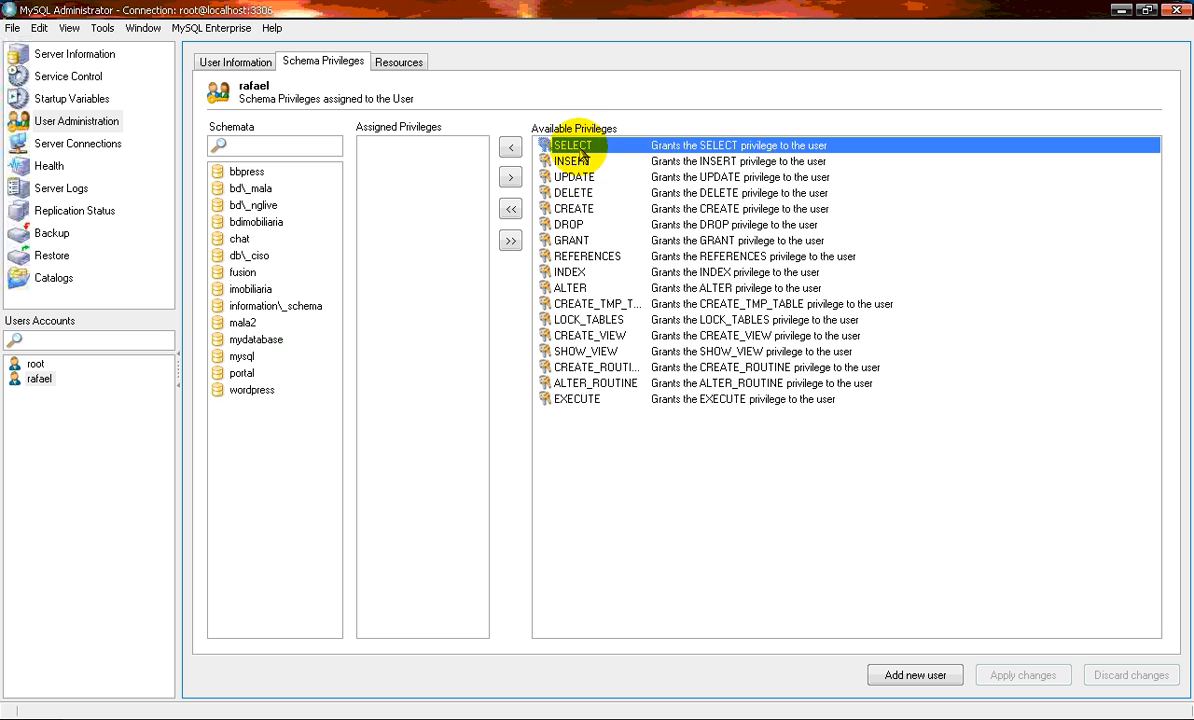
left_click(570, 399, "shift")
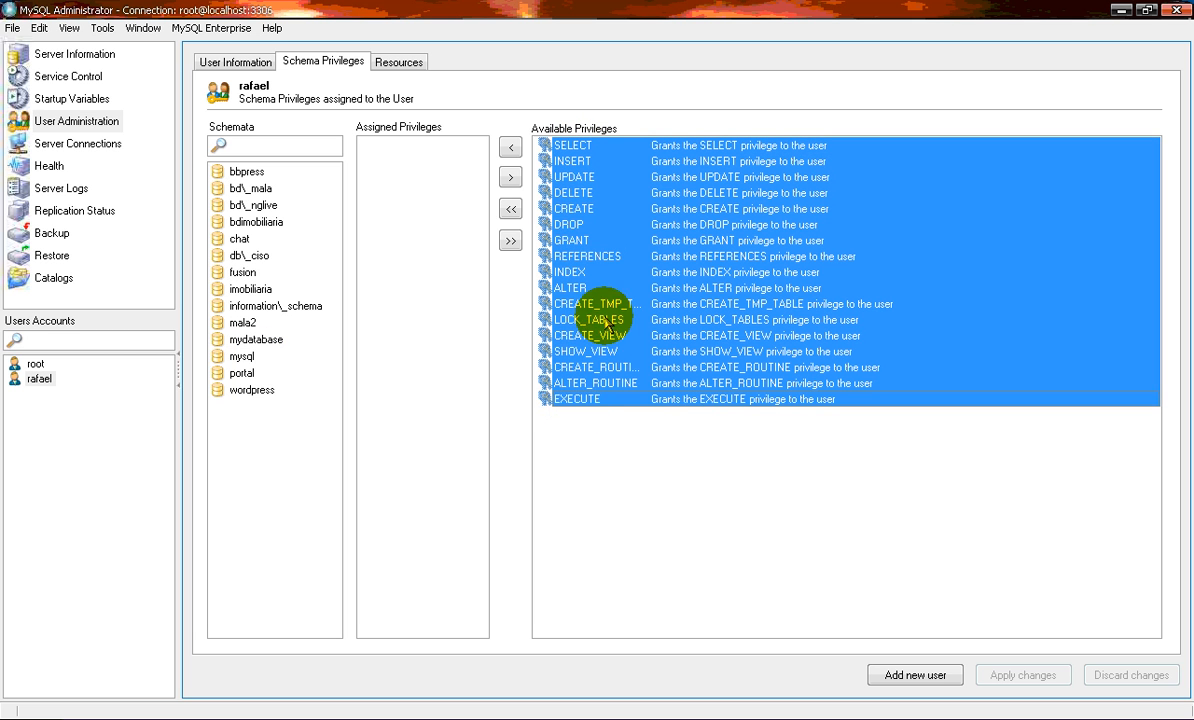
left_click(510, 147)
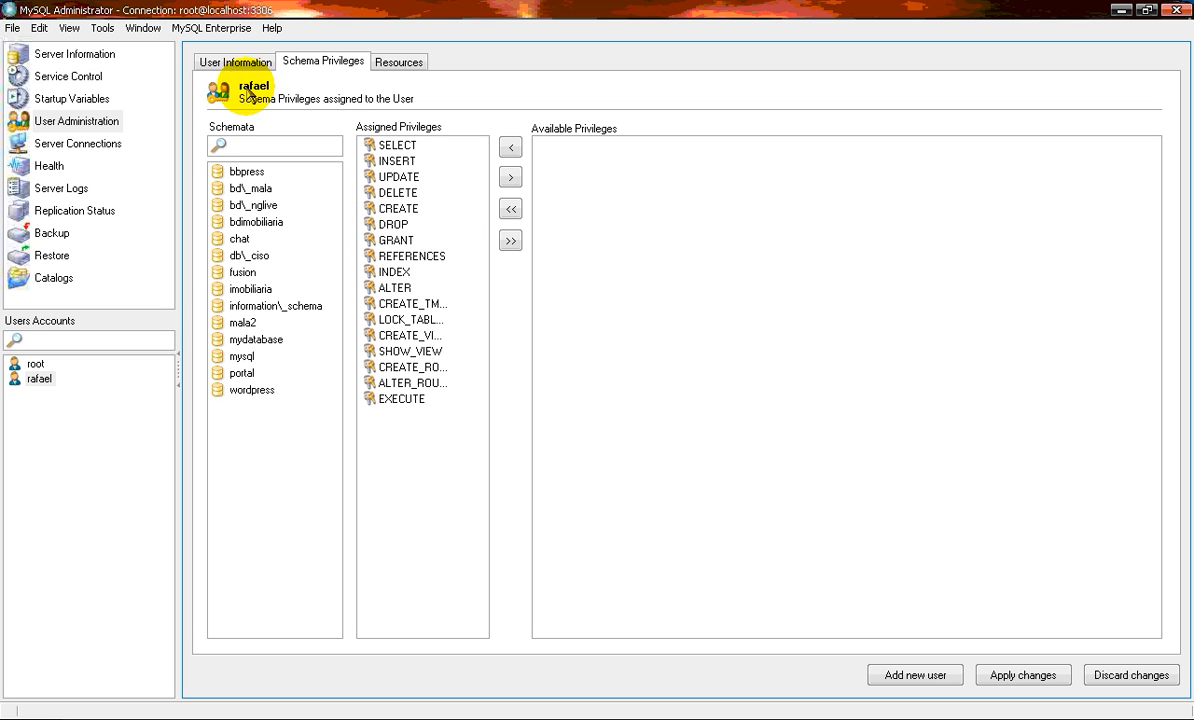
left_click(1017, 676)
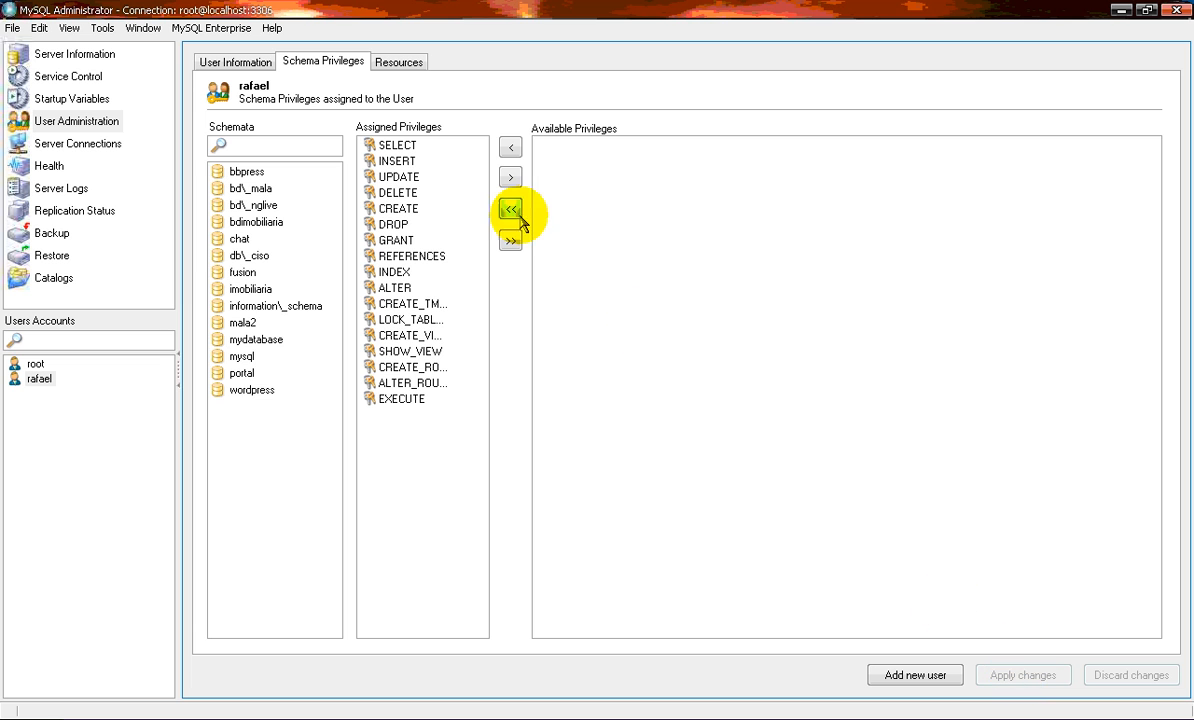
left_click(256, 340)
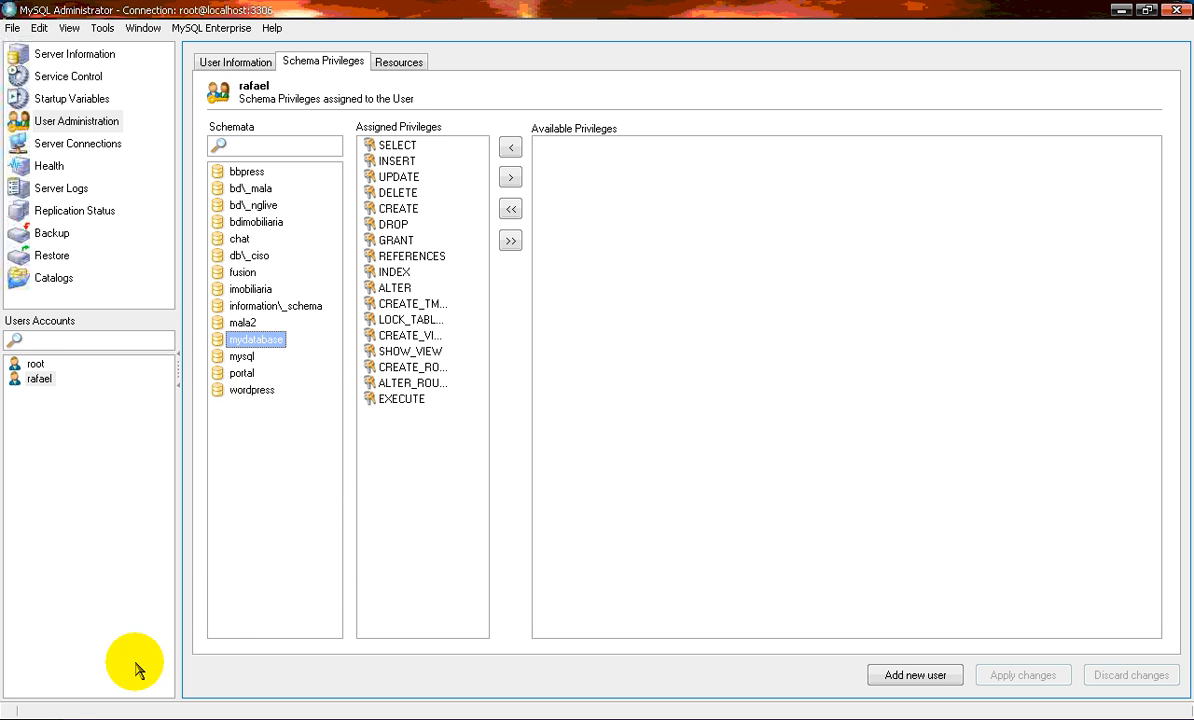
Switch to ERwin 4.0 and start creating a new model instead of opening an existing file
key("super")
left_click(93, 592)
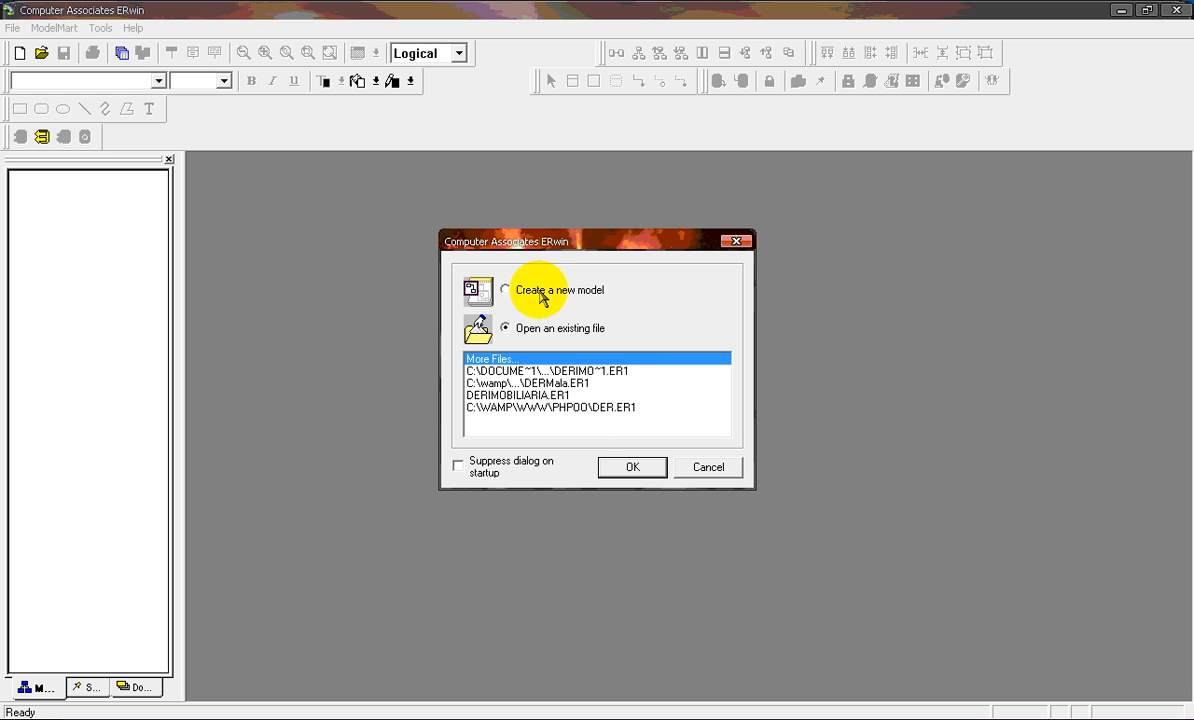
left_click(538, 292)
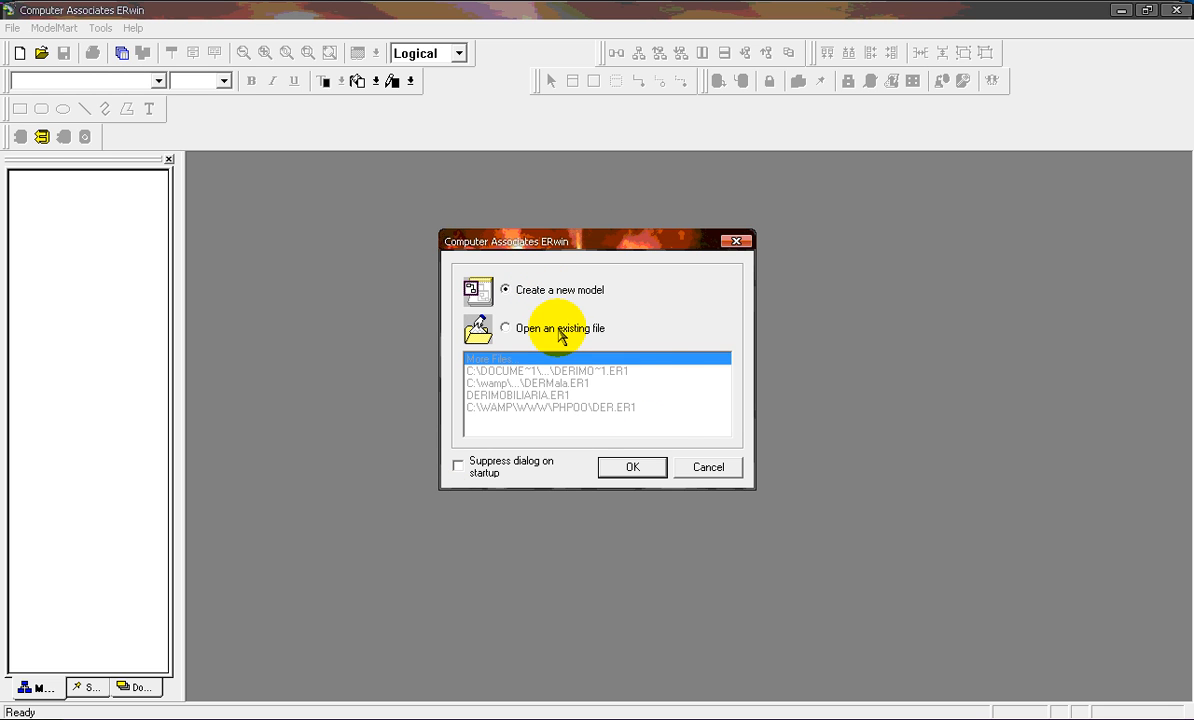
left_click(634, 467)
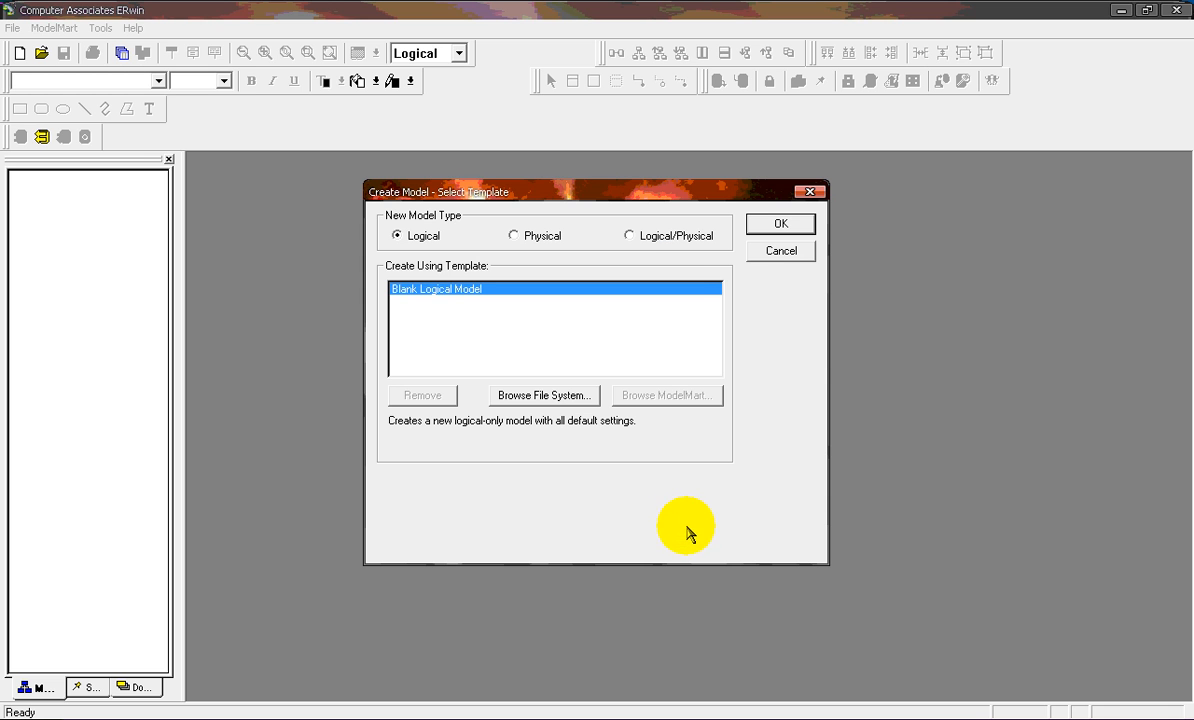
Create a blank Logical/Physical model with Rdb version 7 as the target database
left_click(660, 243)
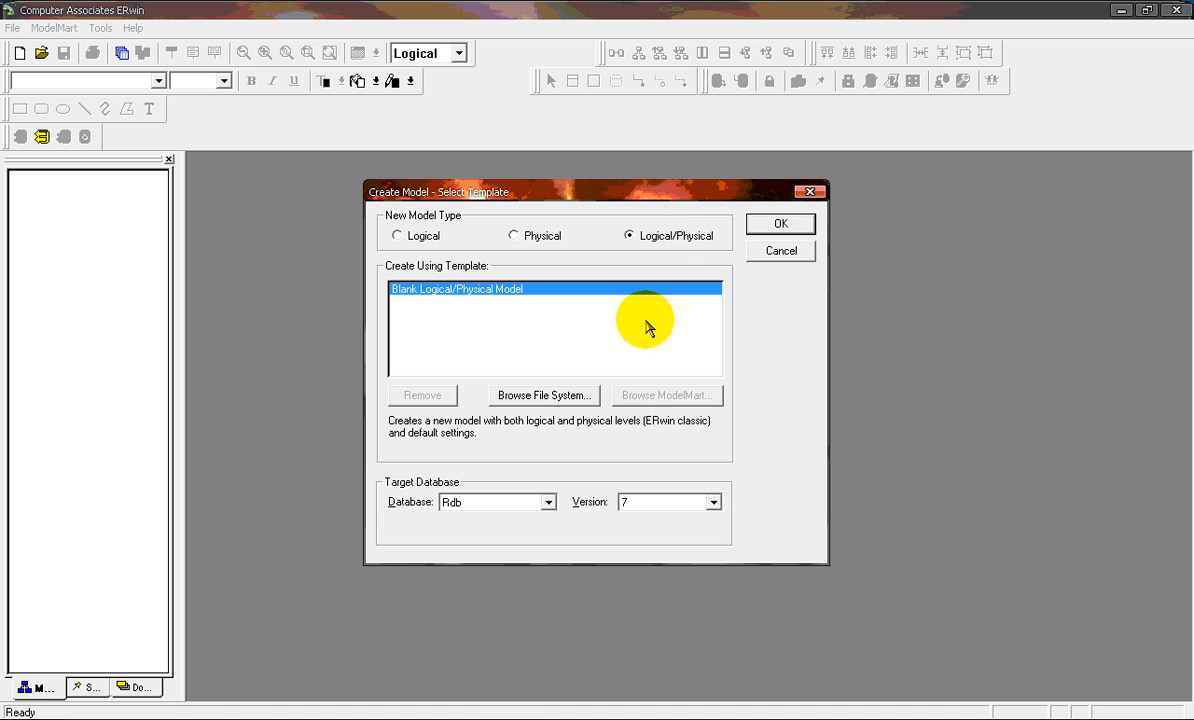
left_click(506, 510)
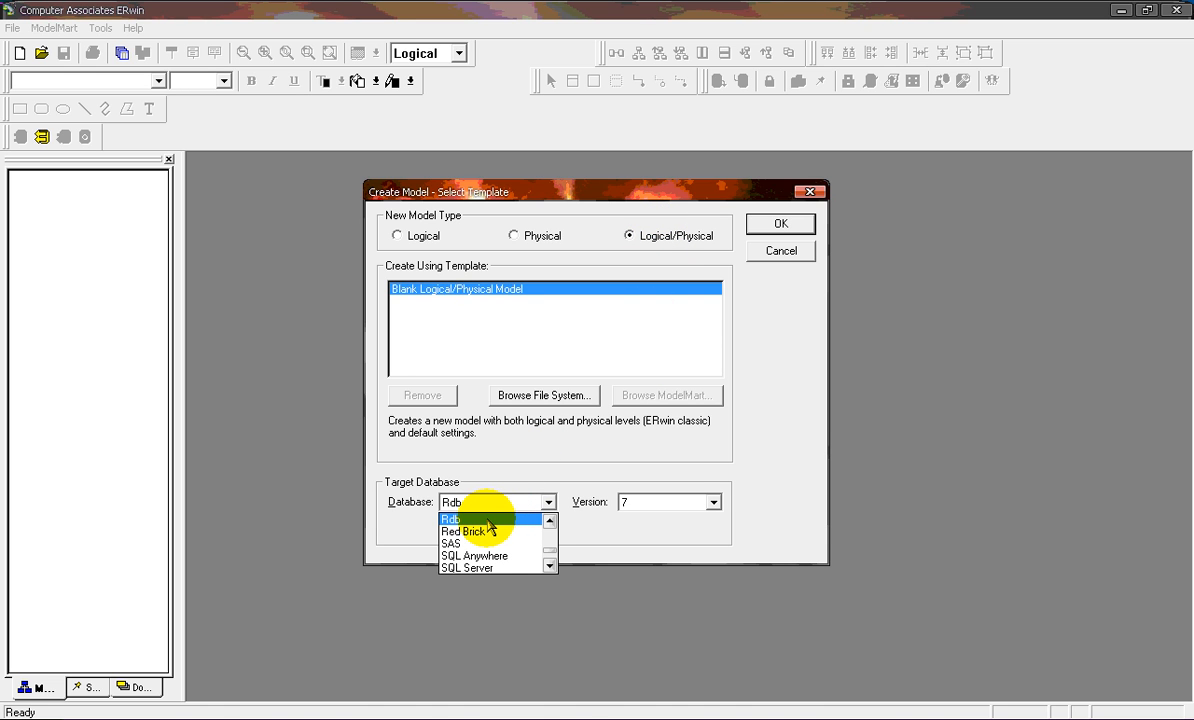
left_click(488, 520)
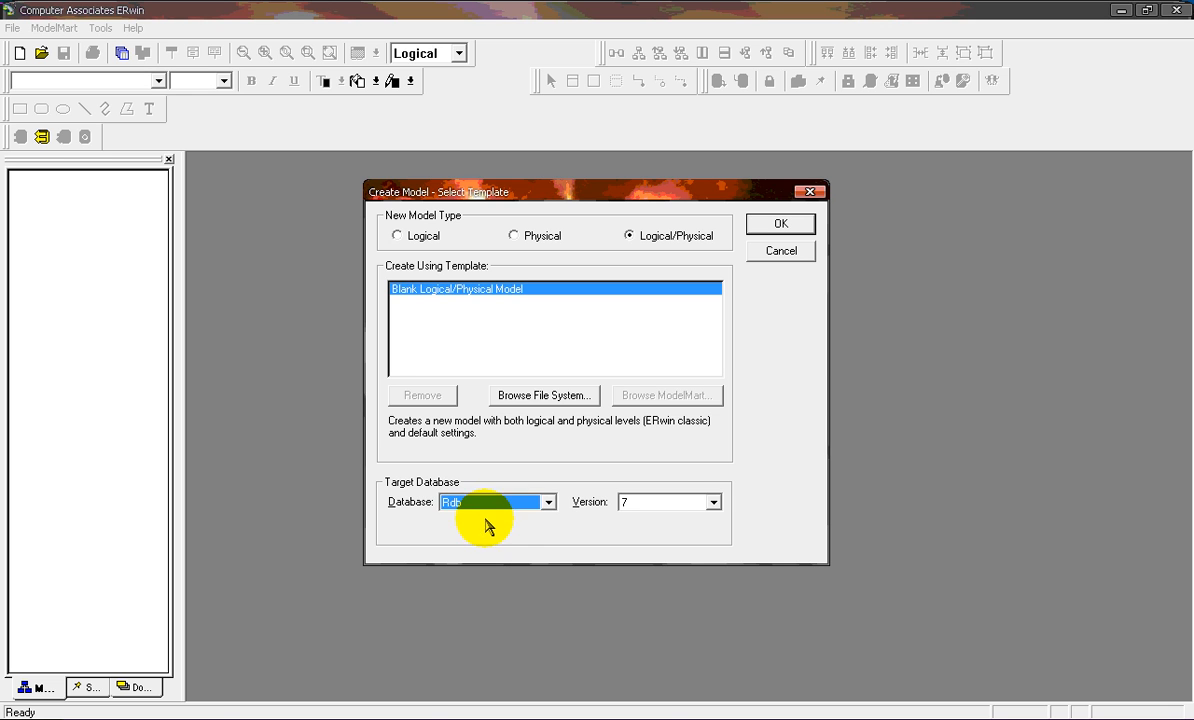
left_click(674, 503)
left_click(661, 540)
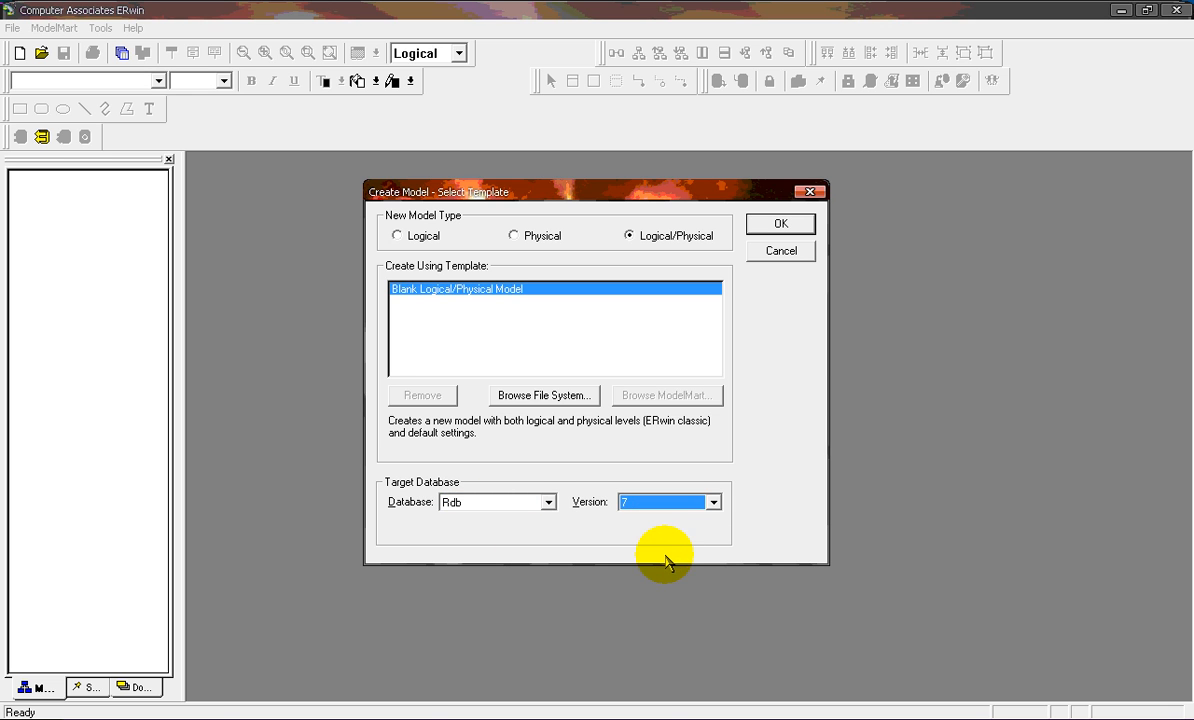
left_click(774, 226)
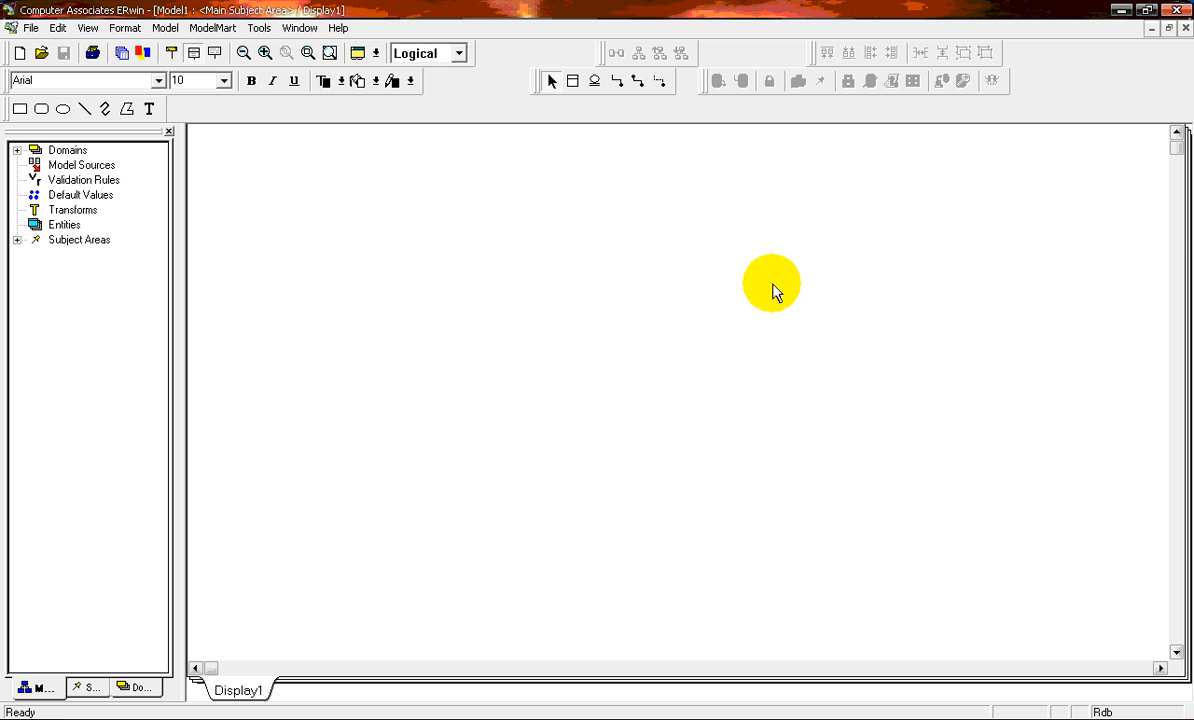
Switch the model to its Physical view and add a Cliente table with key column idcliente and non-key column nome
left_click(426, 53)
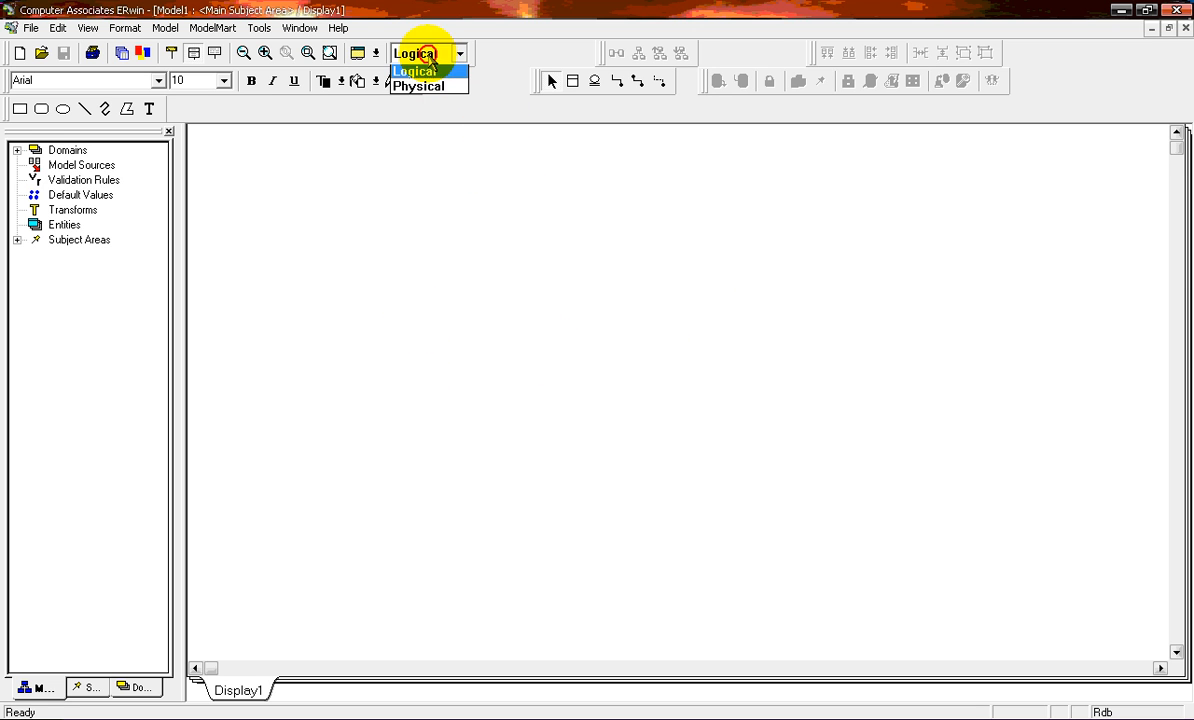
left_click(420, 83)
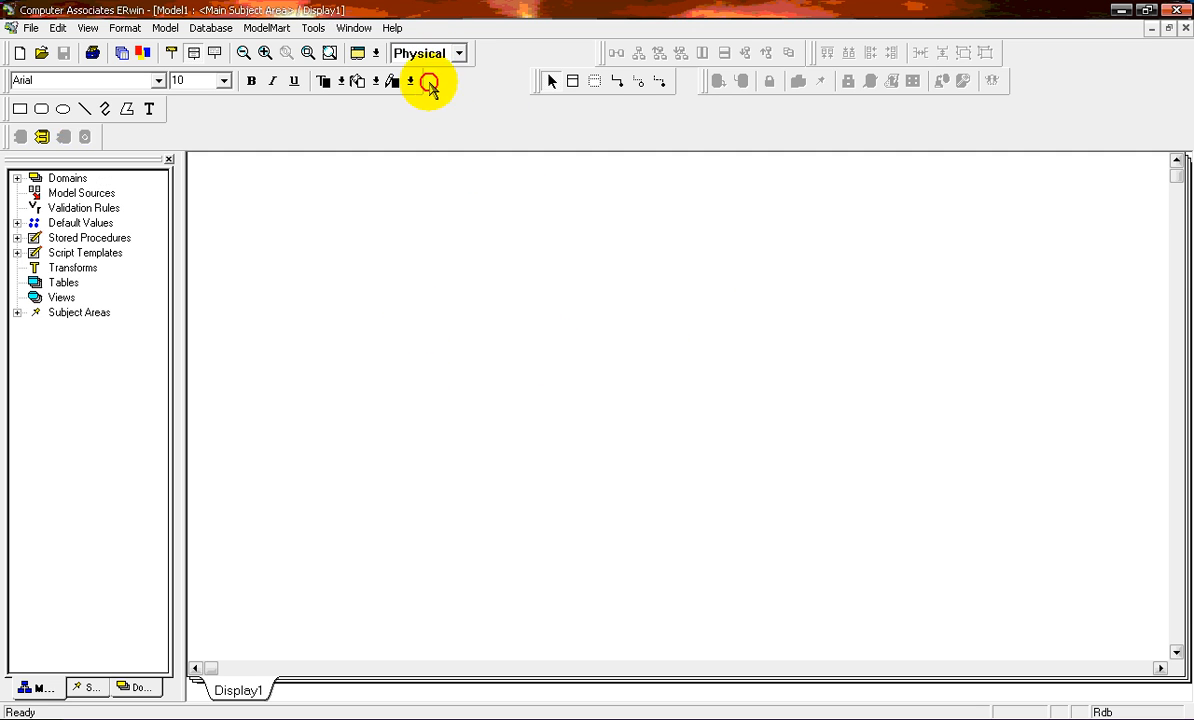
left_click(573, 82)
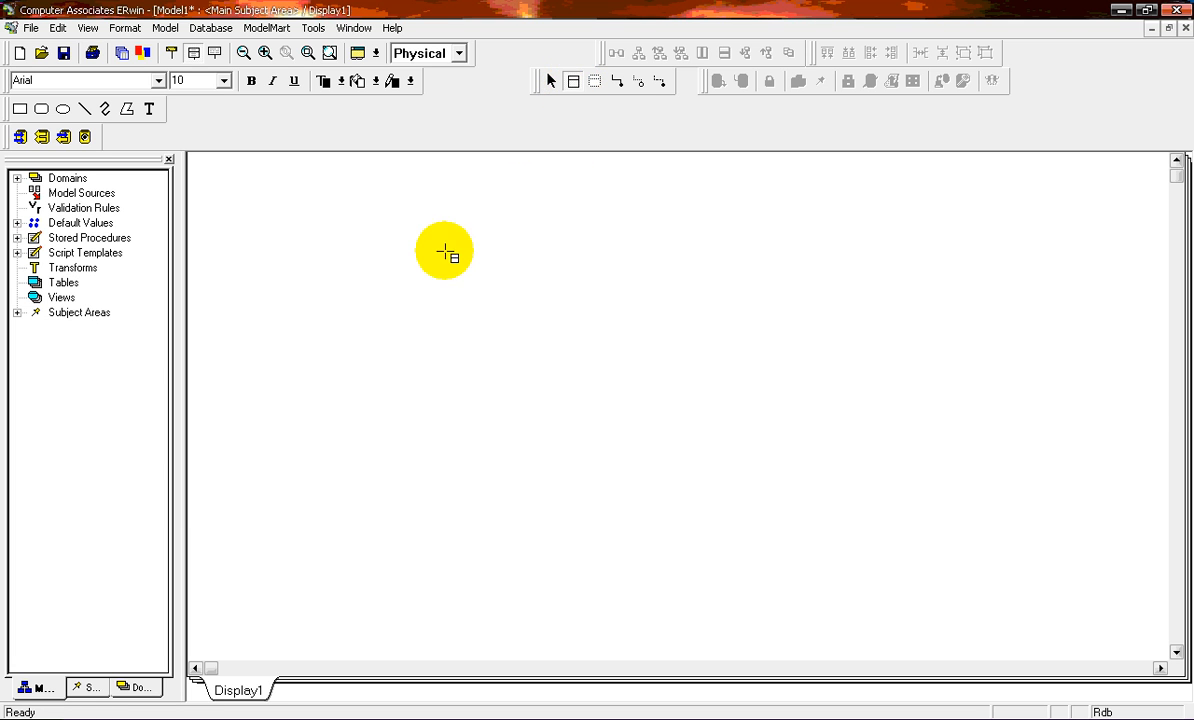
left_click(402, 251)
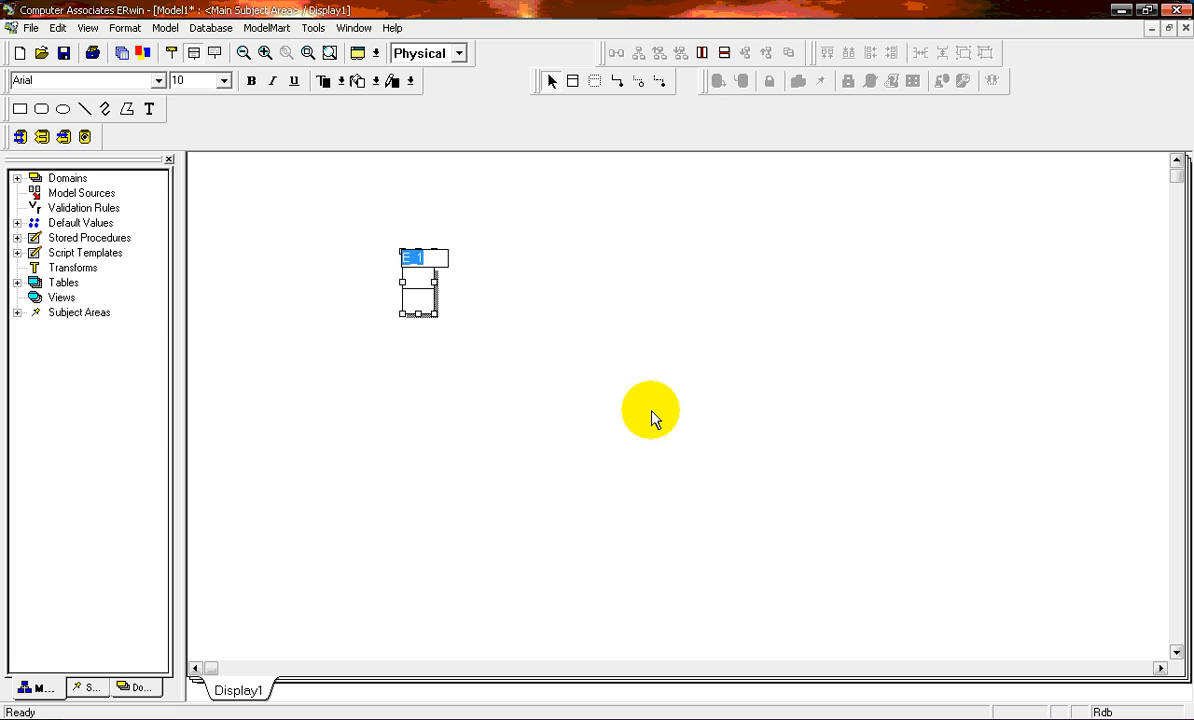
type("Cliente")
key("Tab")
type("id")
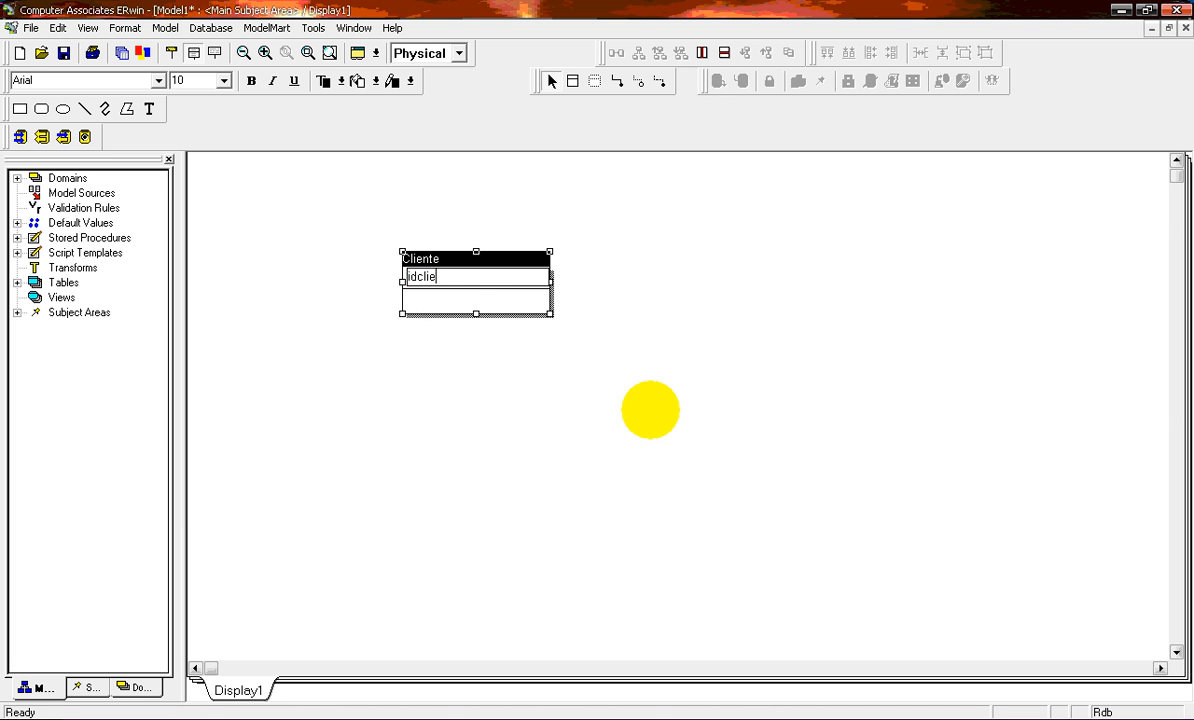
type("cliente")
key("Tab")
type("nome")
key("Tab")
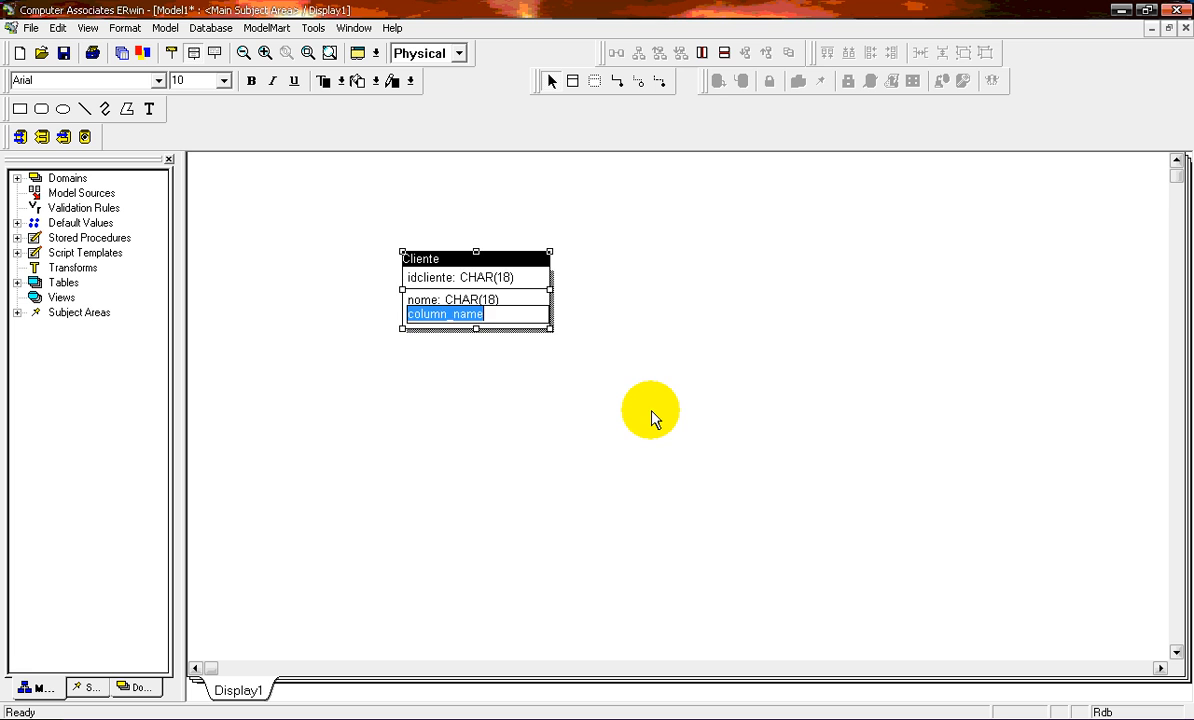
left_click(651, 414)
Add a Venda table below Cliente with key column idvenda and non-key column data
left_click(571, 82)
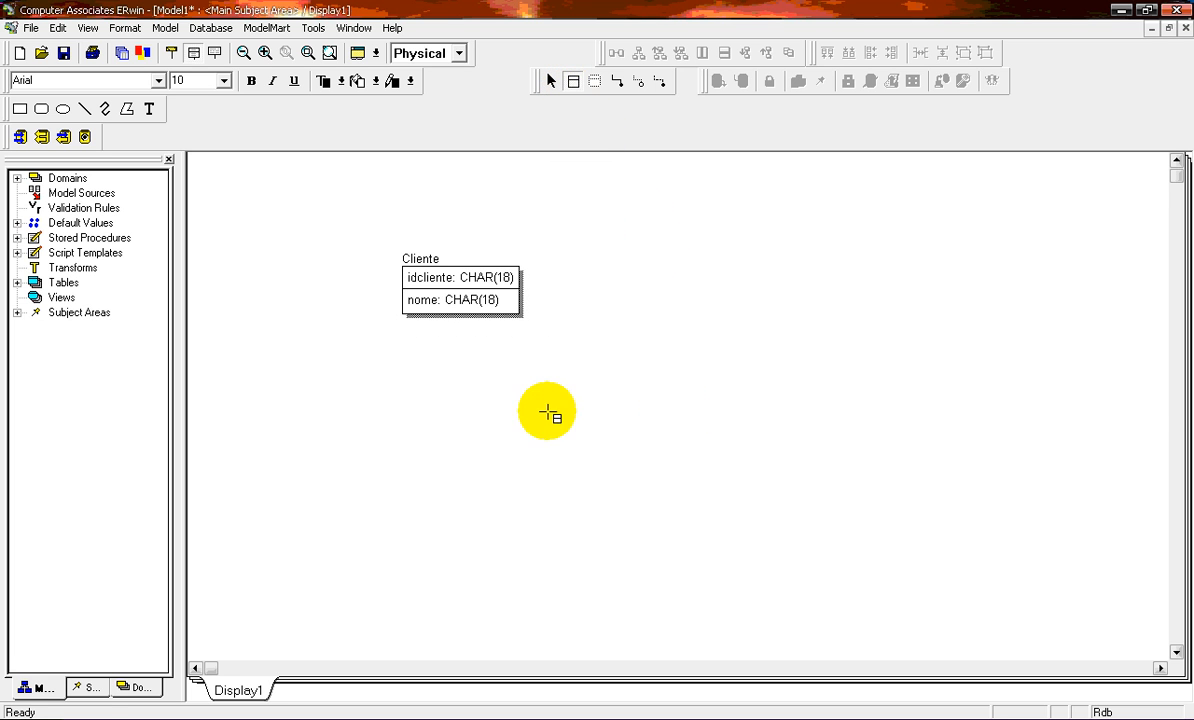
left_click(553, 432)
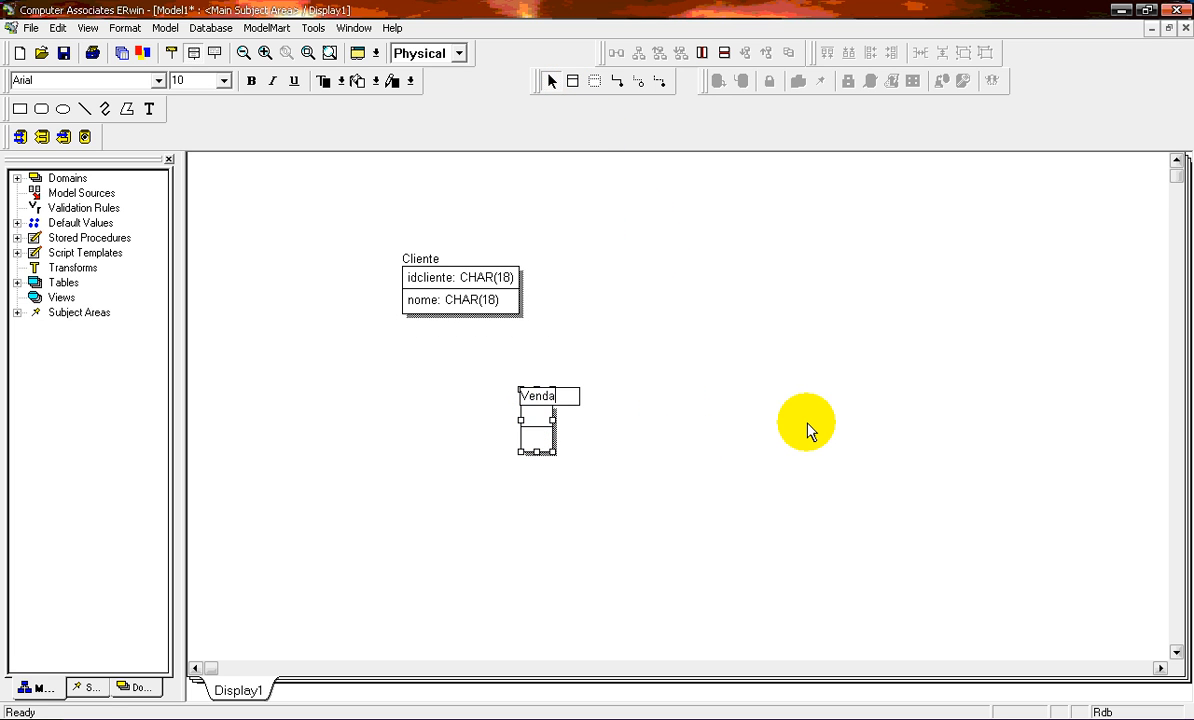
key("Tab")
type("idve")
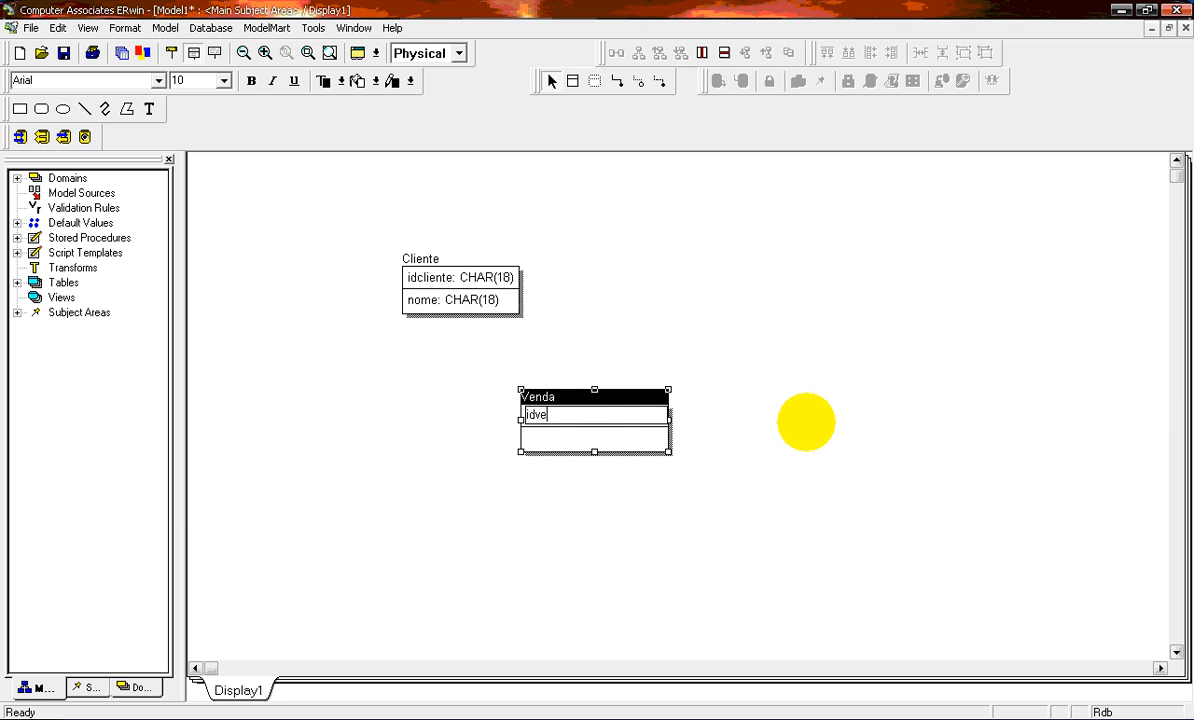
type("nda")
key("Tab")
type("d")
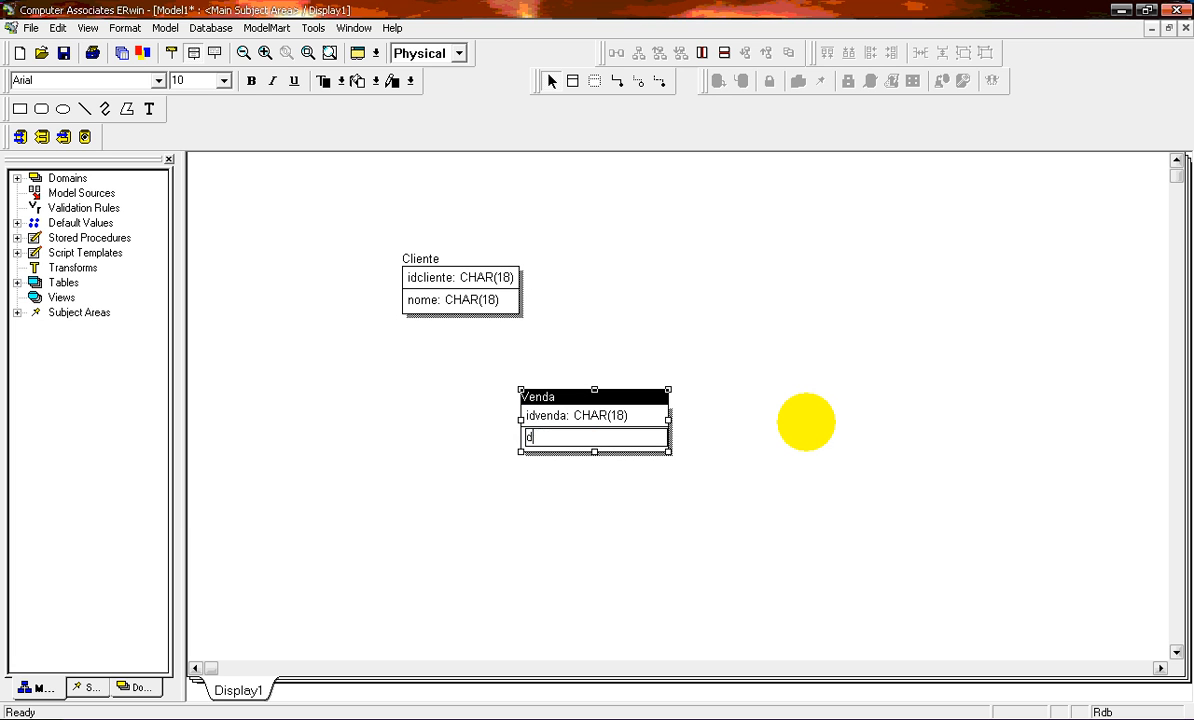
type("ata")
key("Tab")
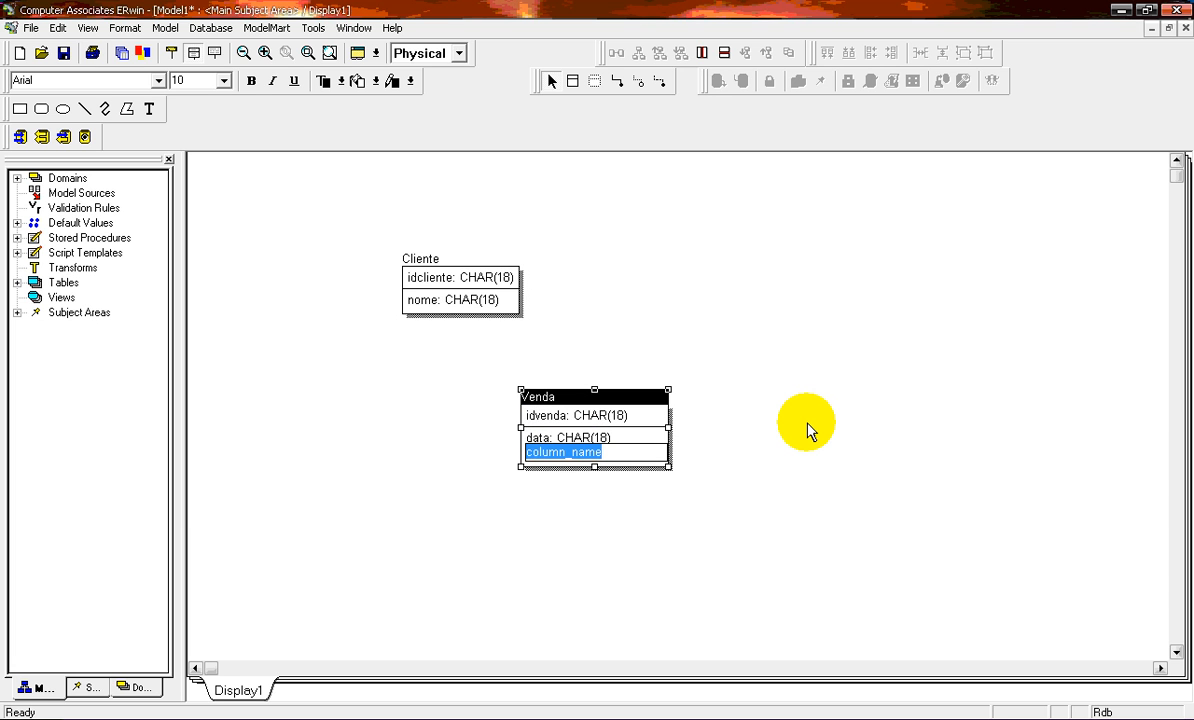
left_click(807, 424)
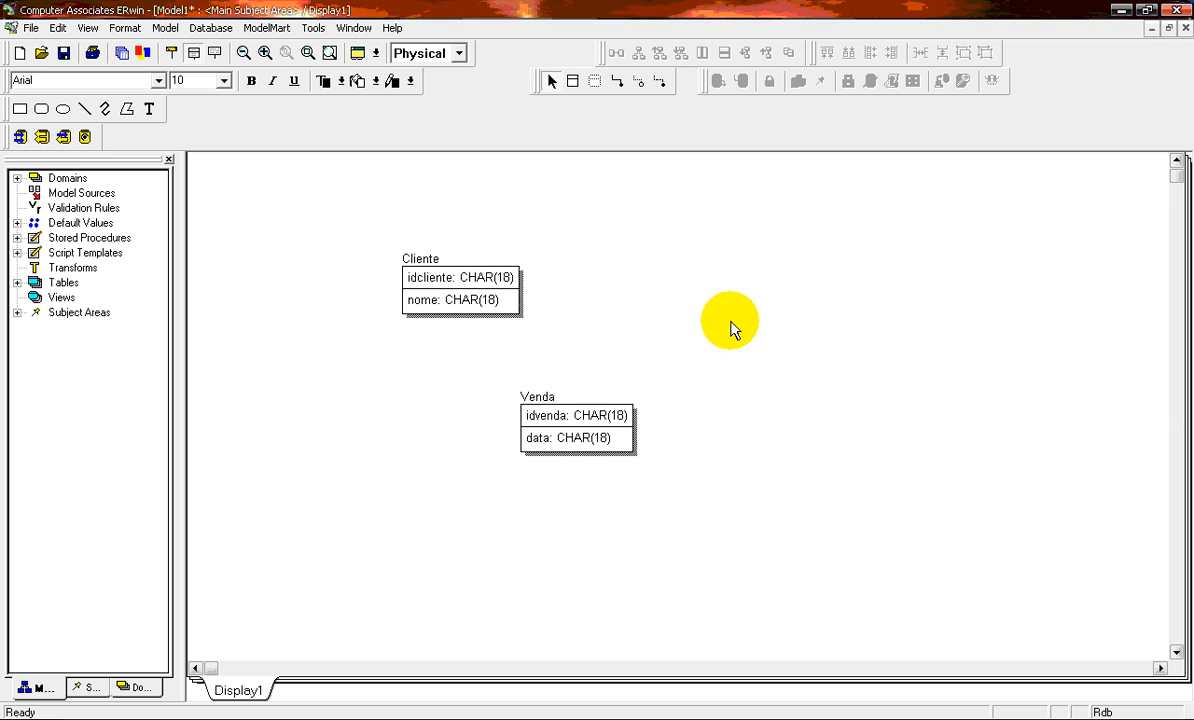
Try to link Cliente to Venda with a view relationship
left_click(640, 82)
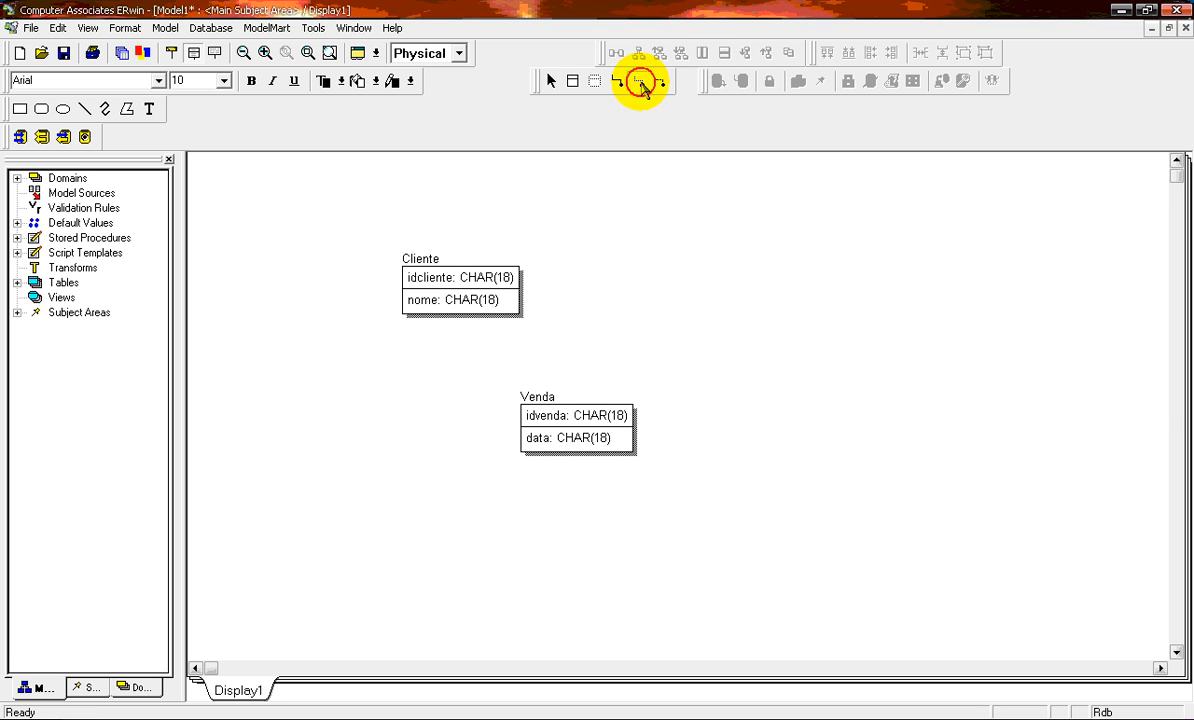
left_click(429, 277)
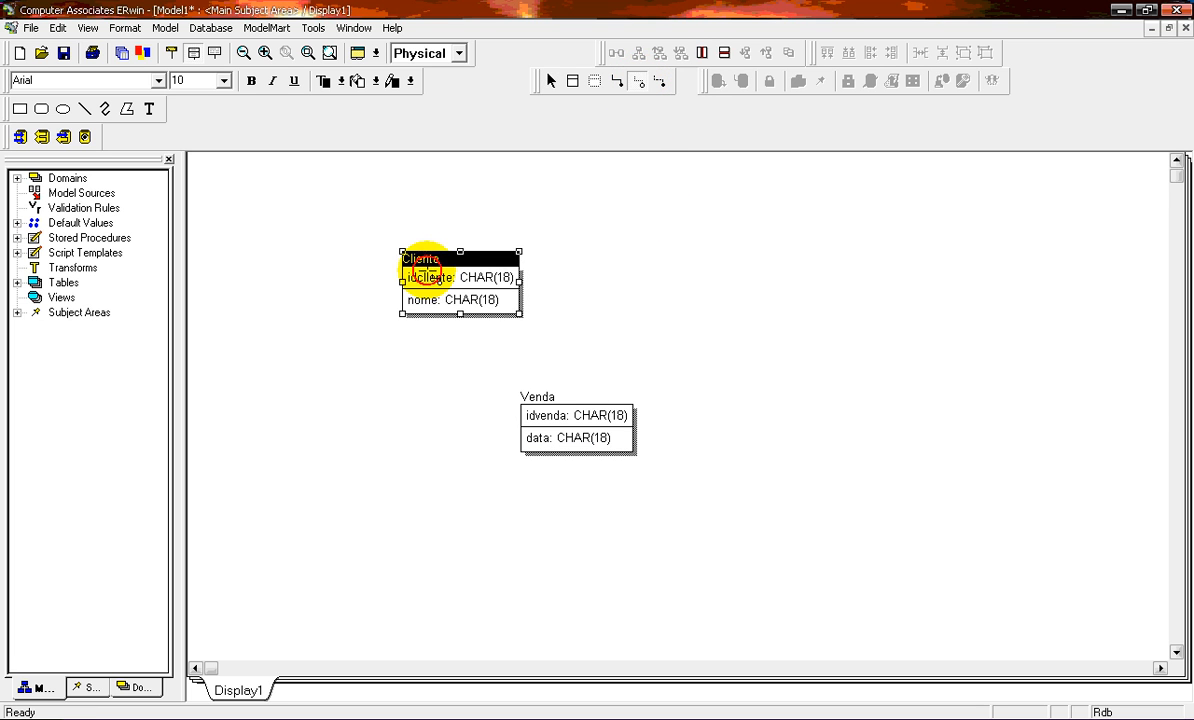
left_click(535, 405)
left_click(640, 392)
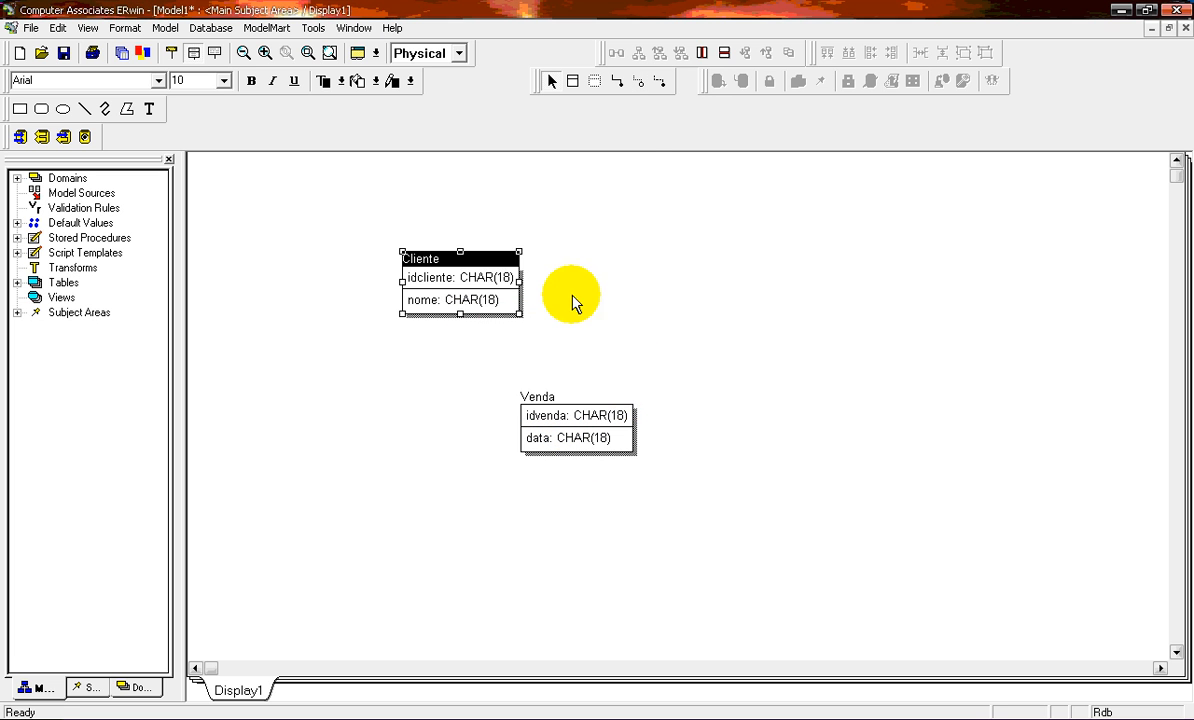
Create a non-identifying relationship from Cliente to Venda and move Venda directly below Cliente
left_click(660, 81)
left_click(427, 278)
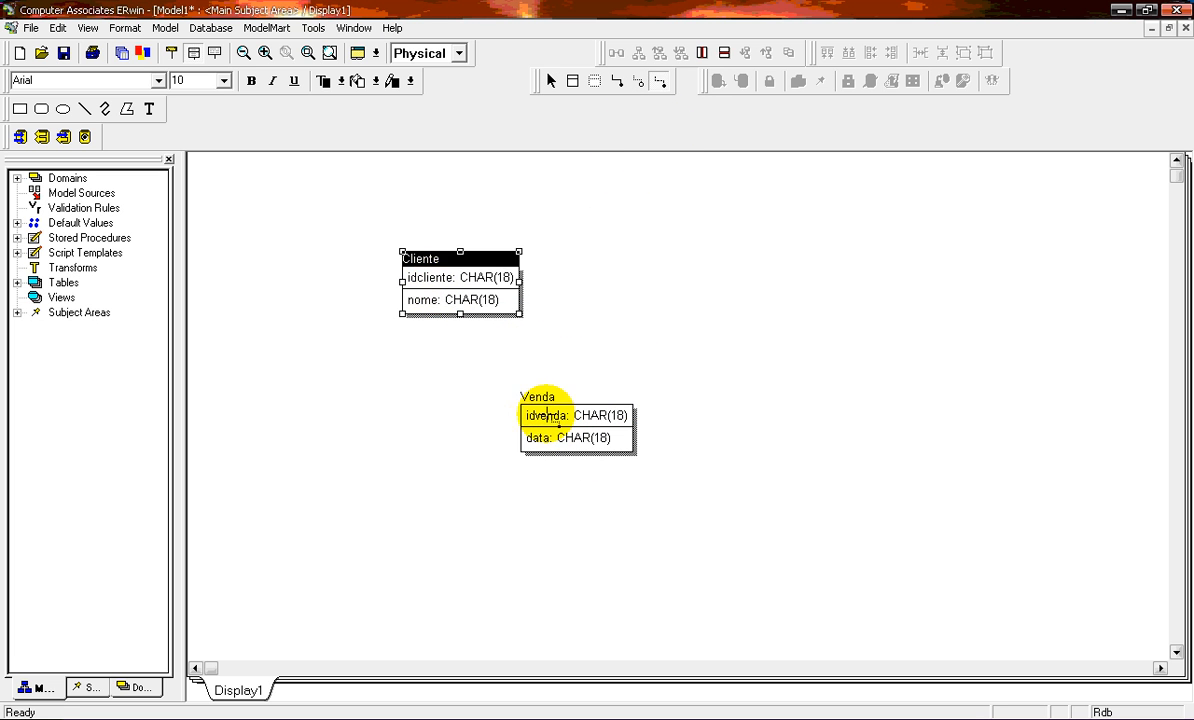
left_click(536, 412)
left_click_drag(530, 392, 417, 415)
Add a Produtos table to the right of Venda with key column idproduto and non-key column descricao
left_click(572, 81)
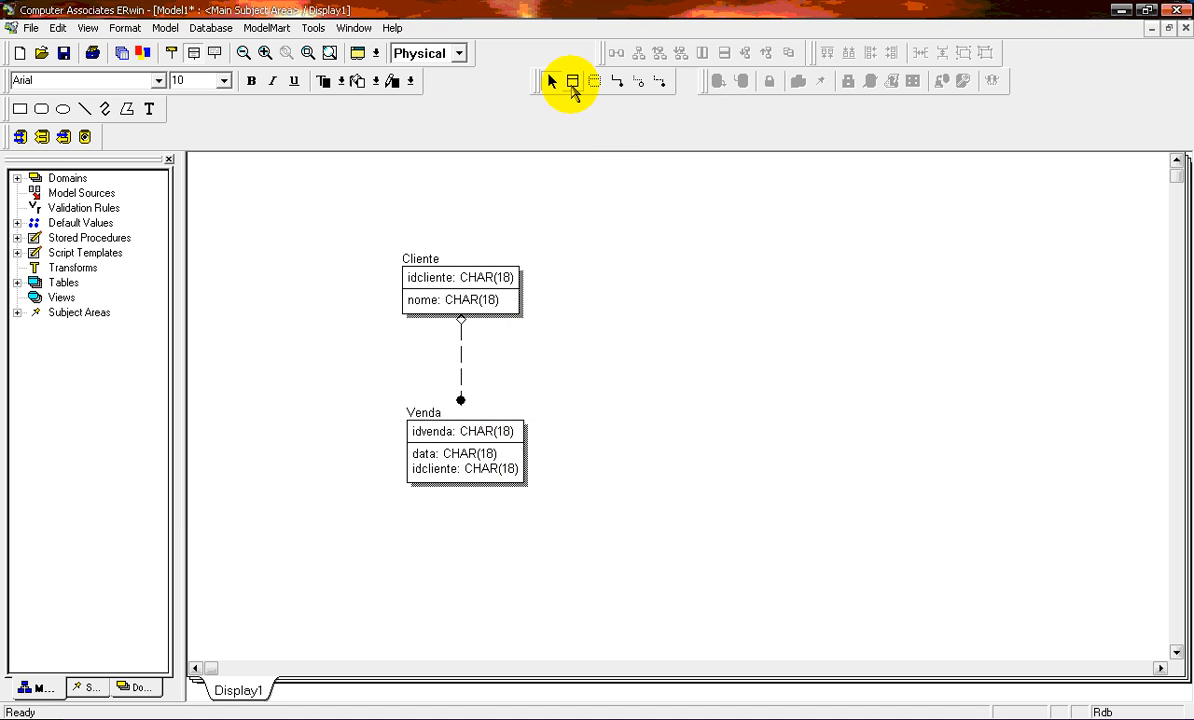
left_click(736, 386)
type("Produtos")
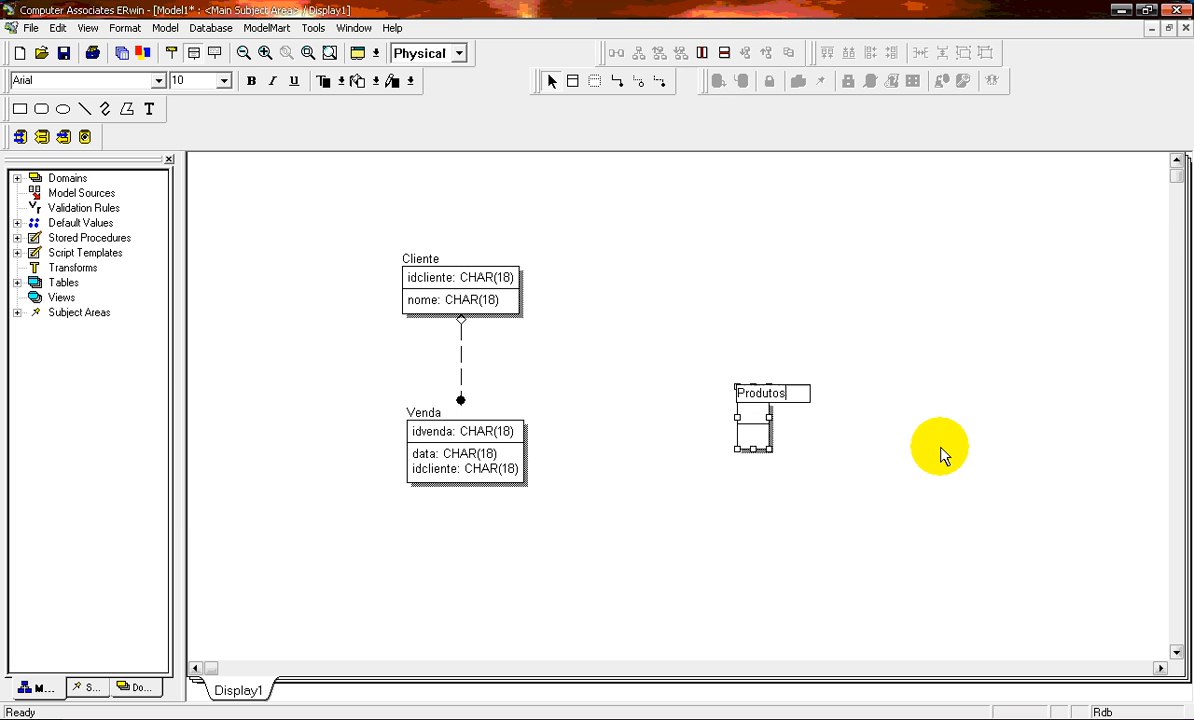
key("Tab")
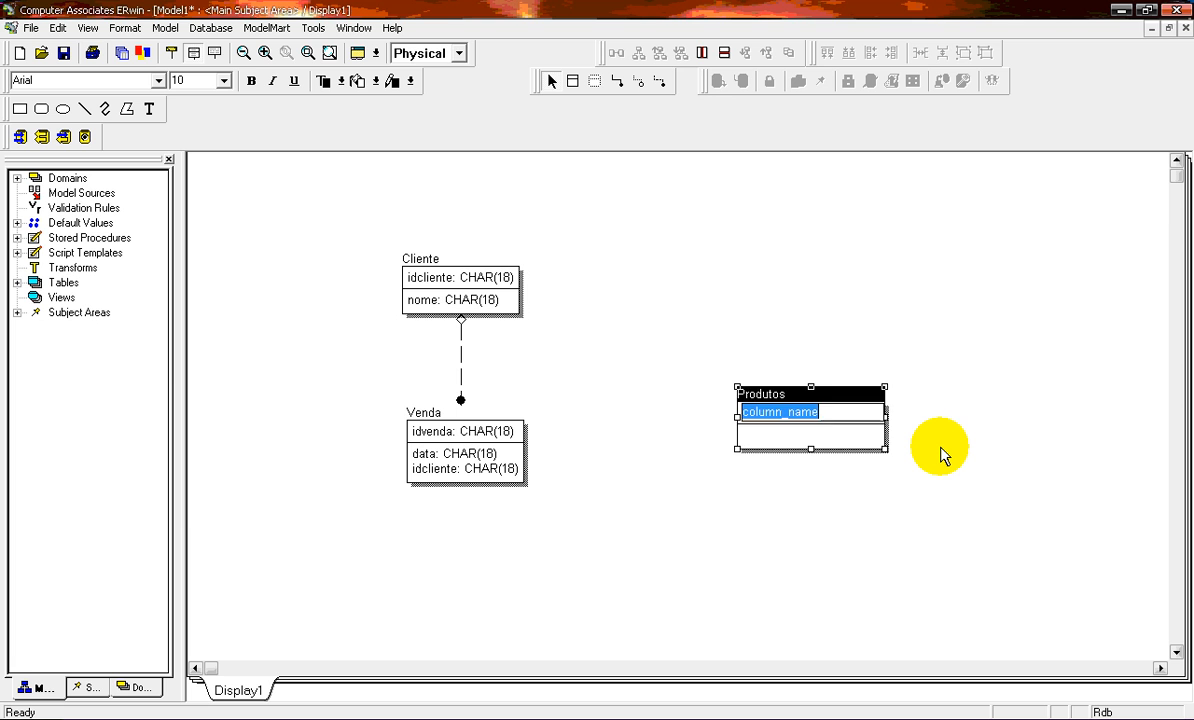
type("idproduto")
key("Tab")
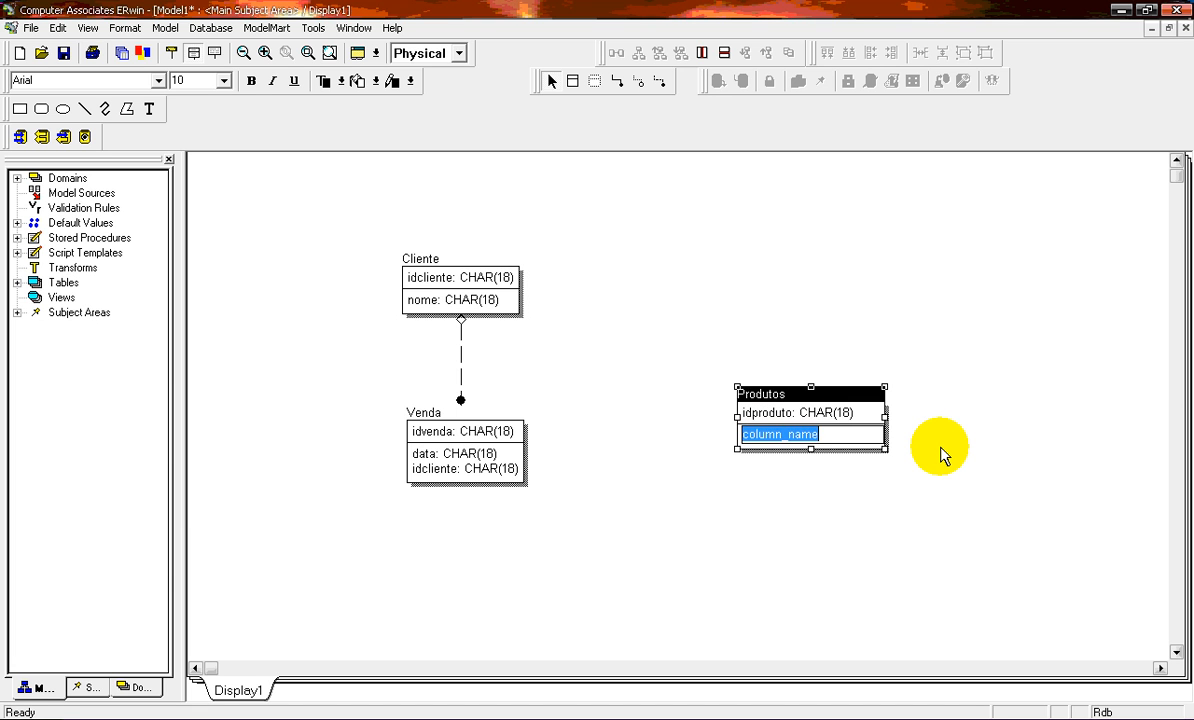
type("descricao")
key("Tab")
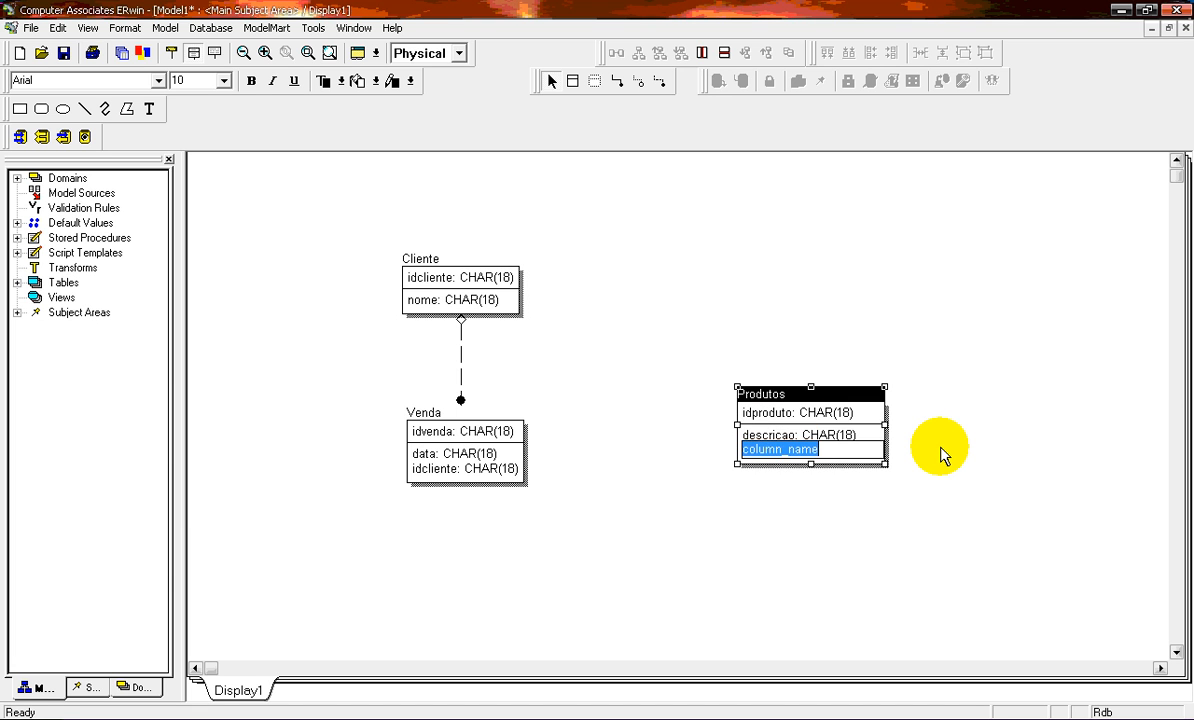
left_click(939, 448)
Add an itens table without columns between Venda and Produtos, and space the tables out in one row
left_click(573, 81)
left_click(604, 427)
type("itens")
left_click(810, 501)
left_click_drag(782, 402, 826, 415)
left_click_drag(625, 435, 657, 426)
left_click(720, 314)
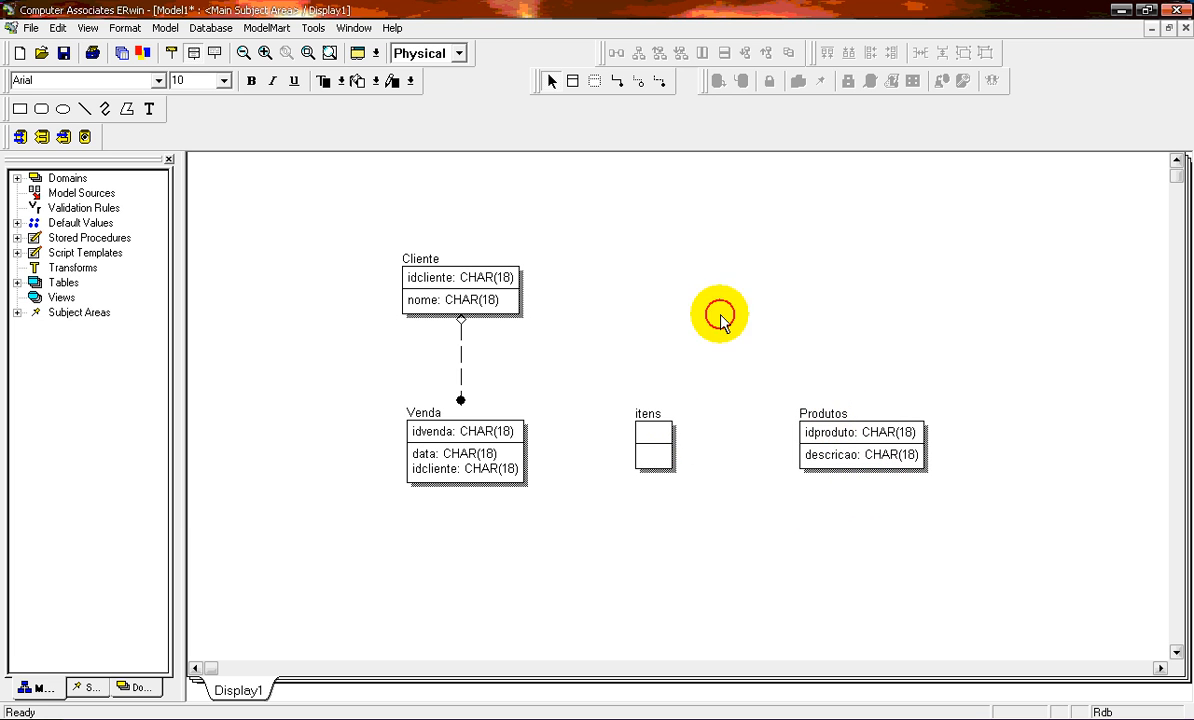
Create identifying relationships from Venda and from Produtos to itens, and align the tables so the connecting lines run straight
left_click(617, 81)
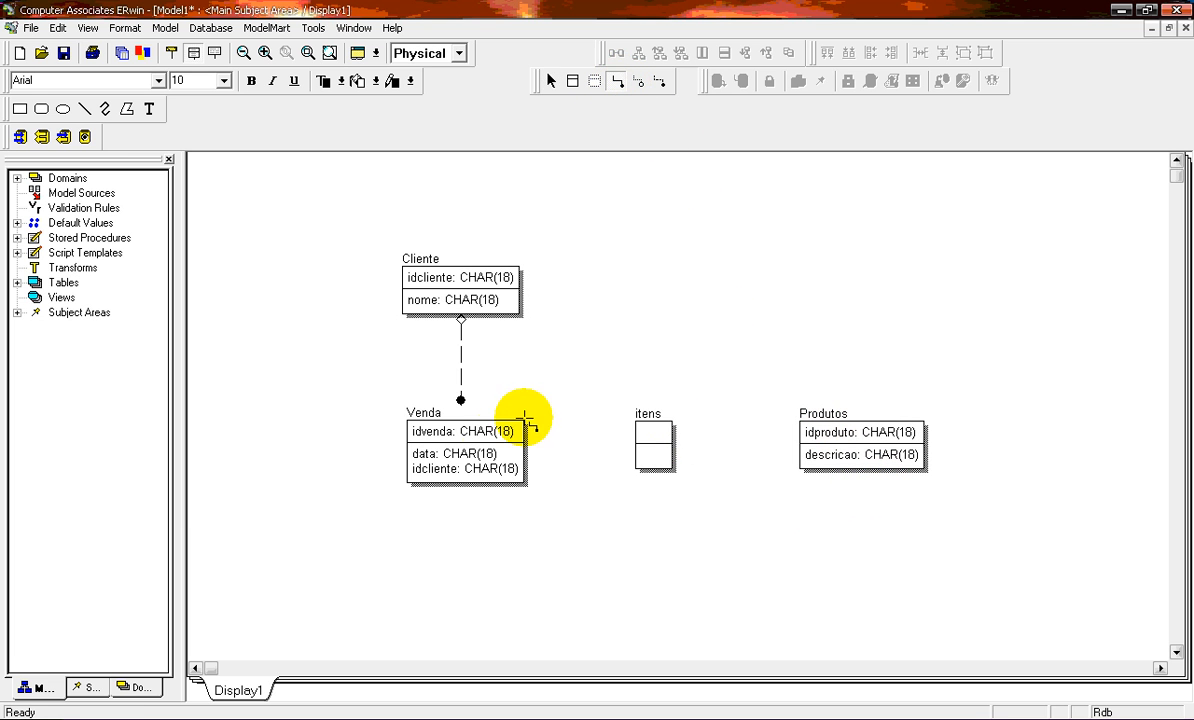
left_click(515, 432)
left_click(652, 428)
left_click(617, 81)
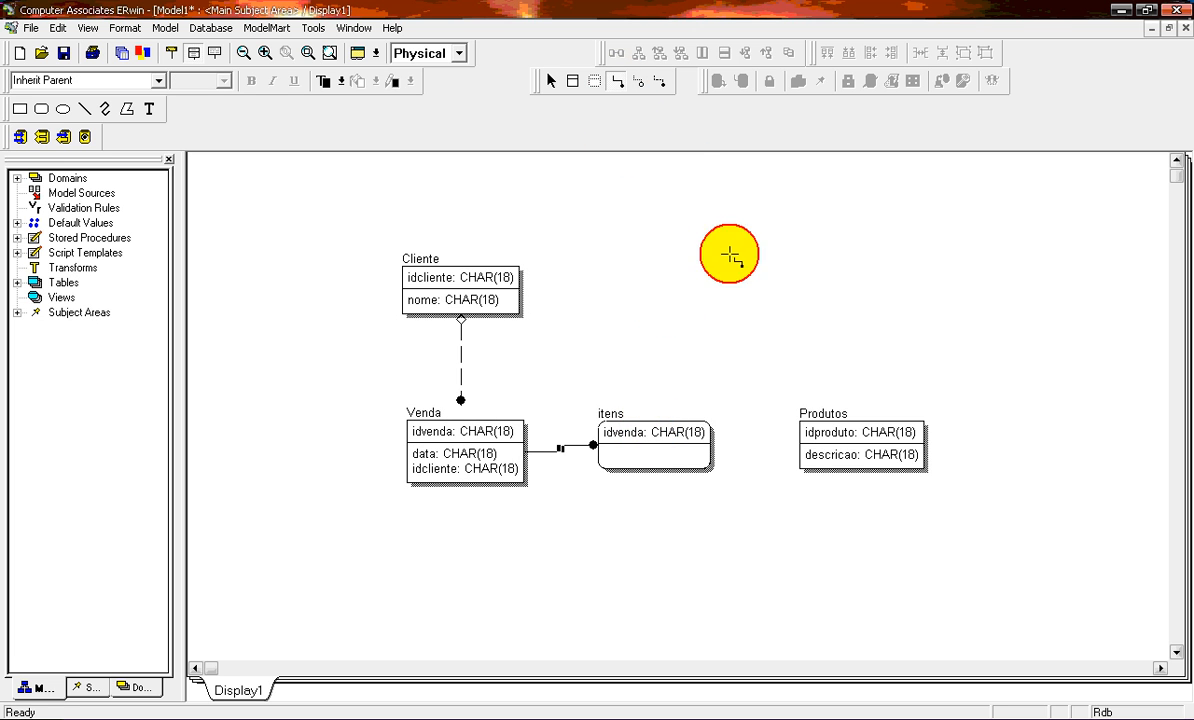
left_click(832, 434)
left_click(612, 420)
left_click_drag(608, 412, 623, 424)
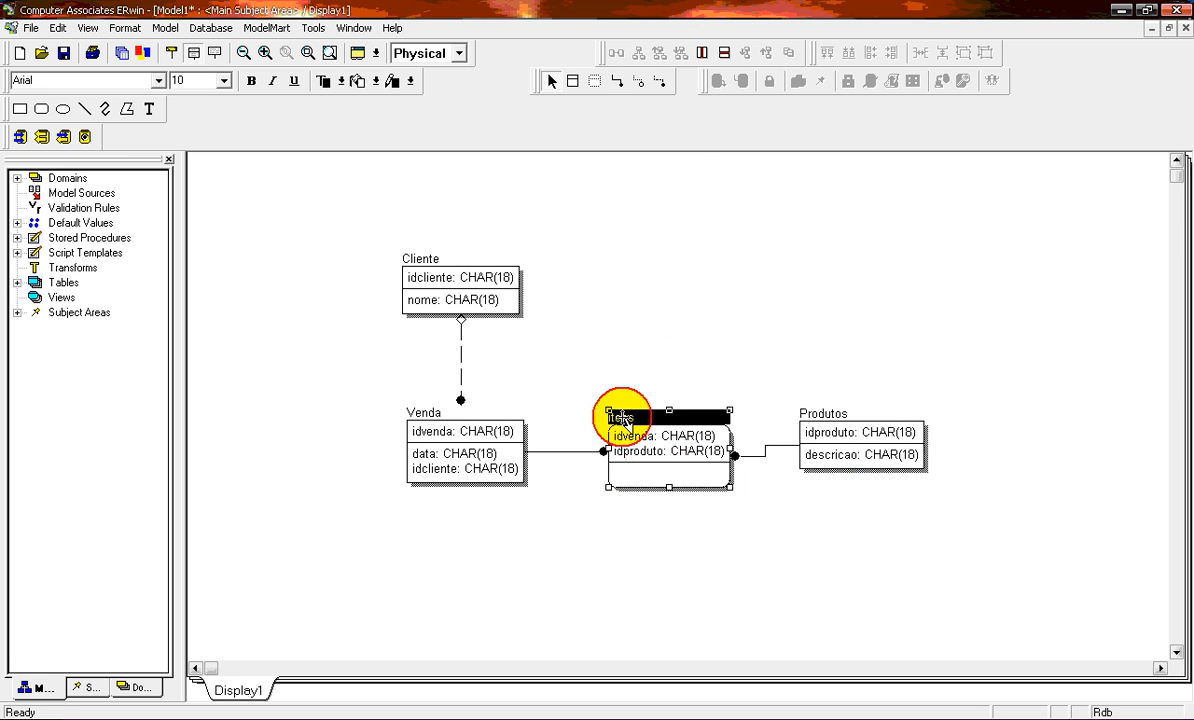
left_click_drag(823, 413, 835, 425)
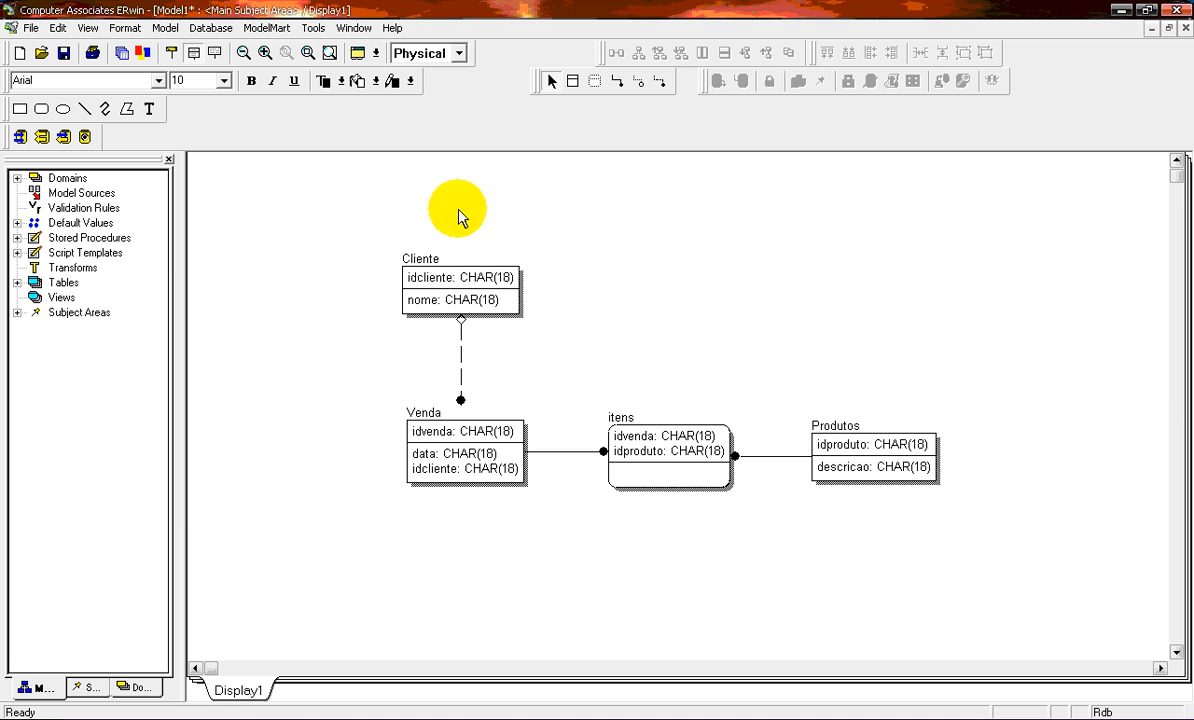
Open Forward Engineer/Schema Generation for the model and check which tables its filter includes
left_click(316, 28)
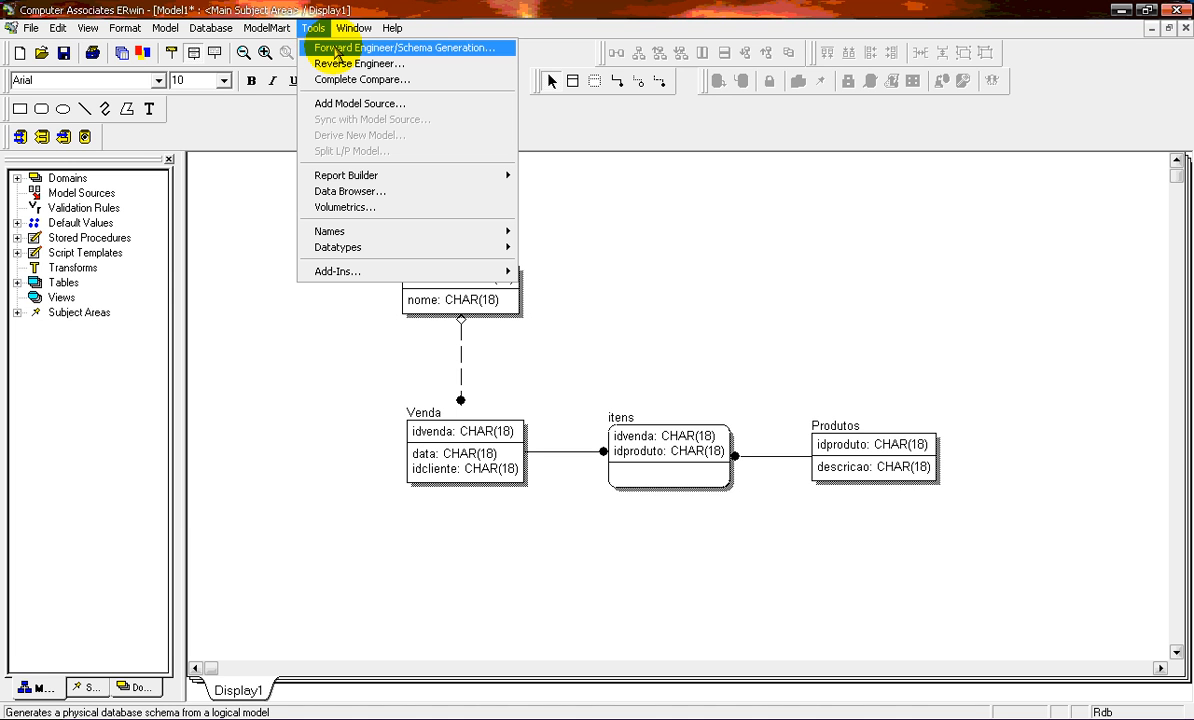
left_click(337, 55)
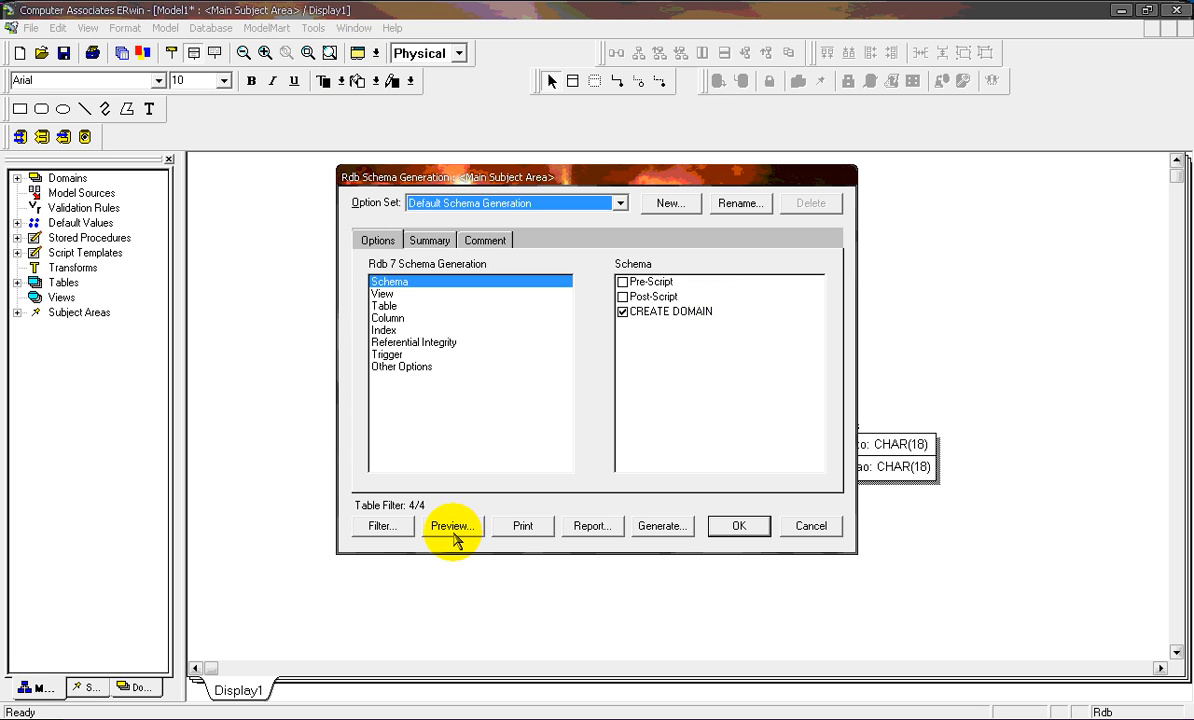
left_click(380, 527)
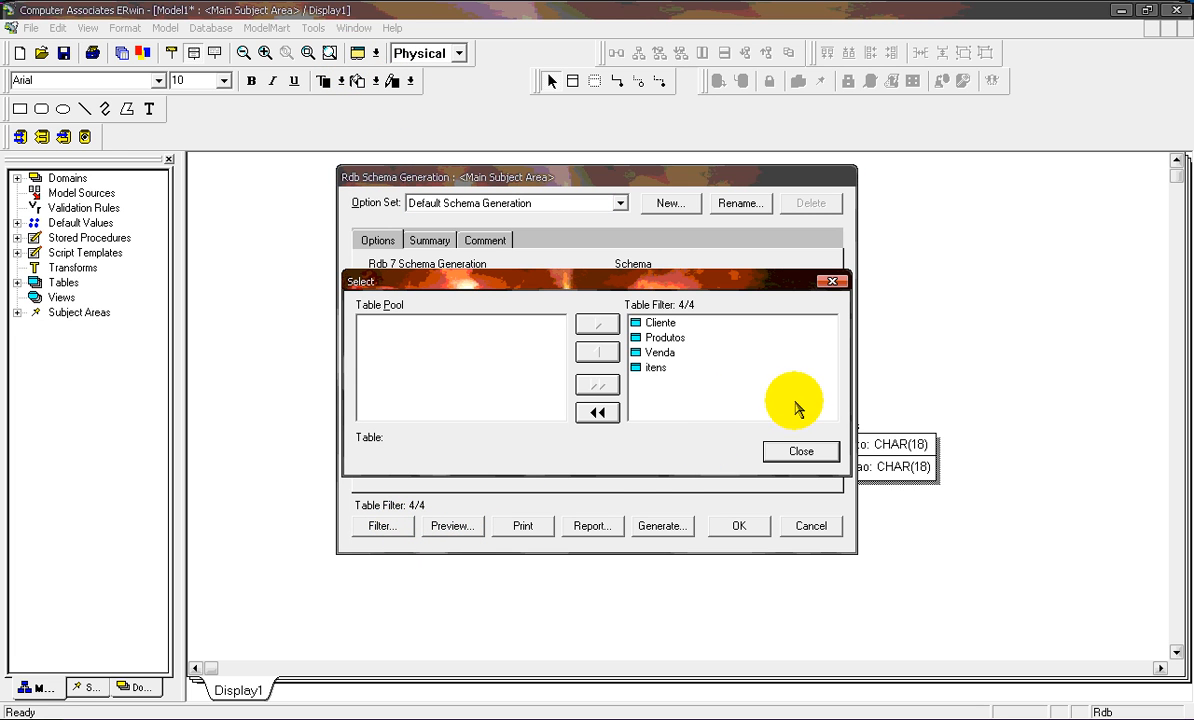
left_click(805, 454)
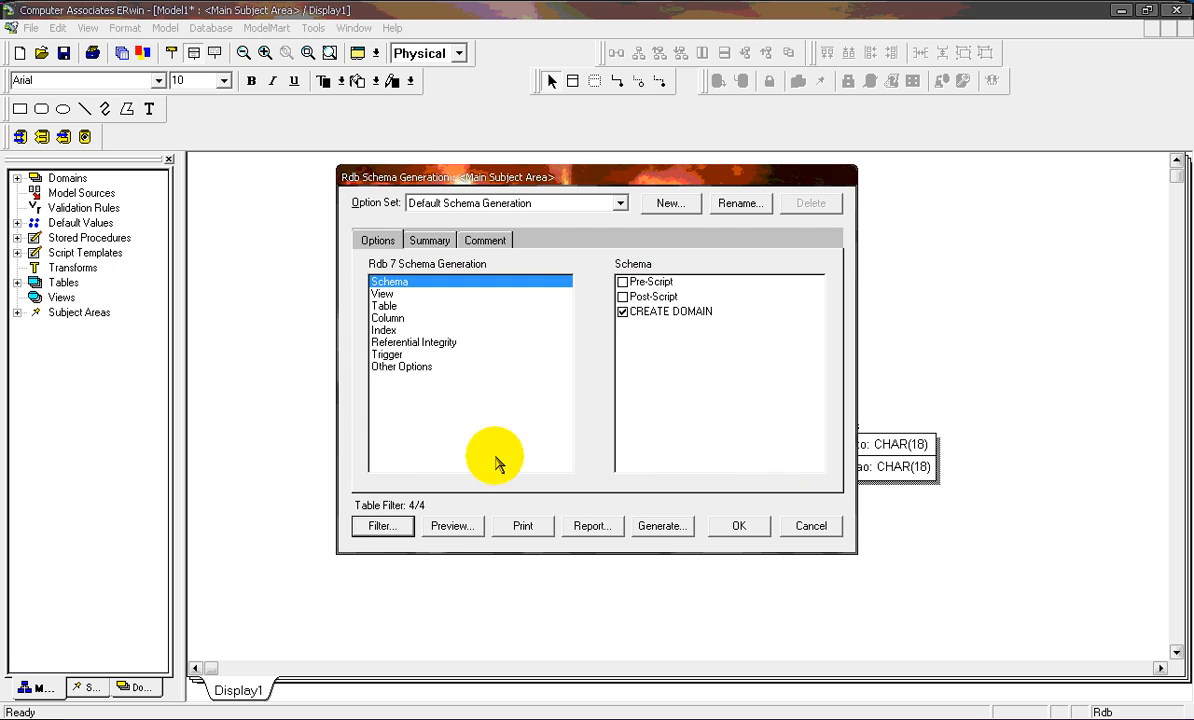
Preview the generated schema script and delete all trigger code after the final ALTER TABLE Venda foreign key statement
left_click(449, 526)
left_click_drag(834, 243, 834, 317)
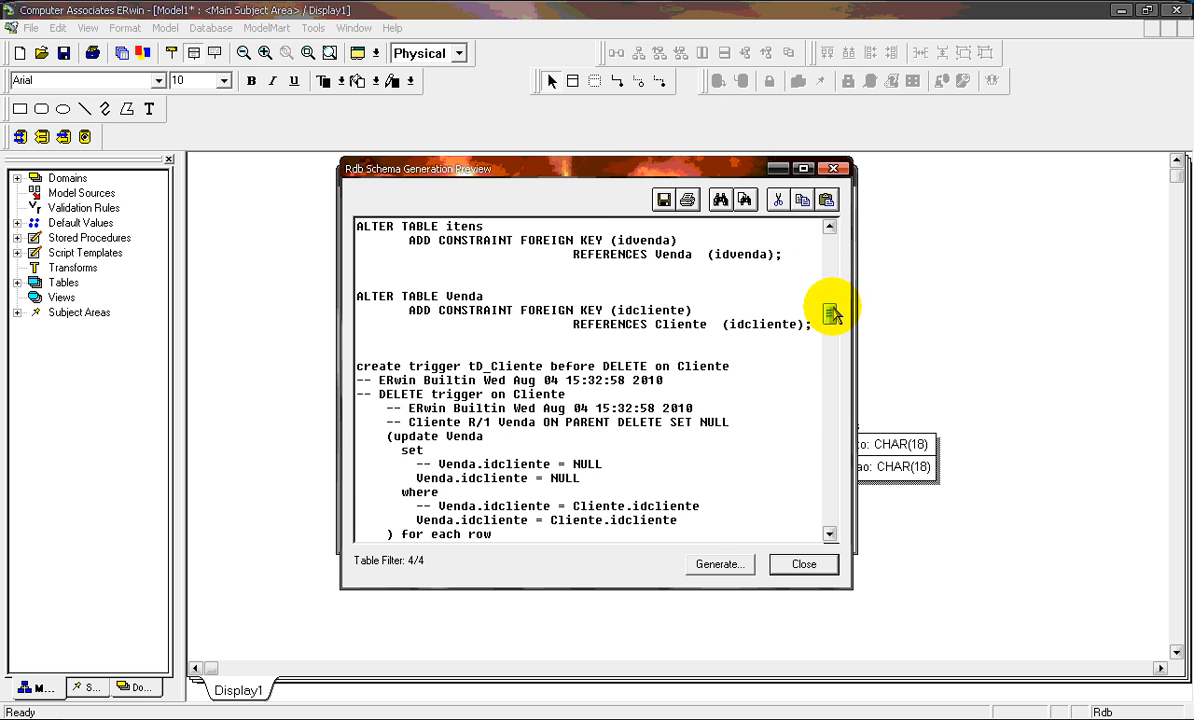
left_click(378, 368)
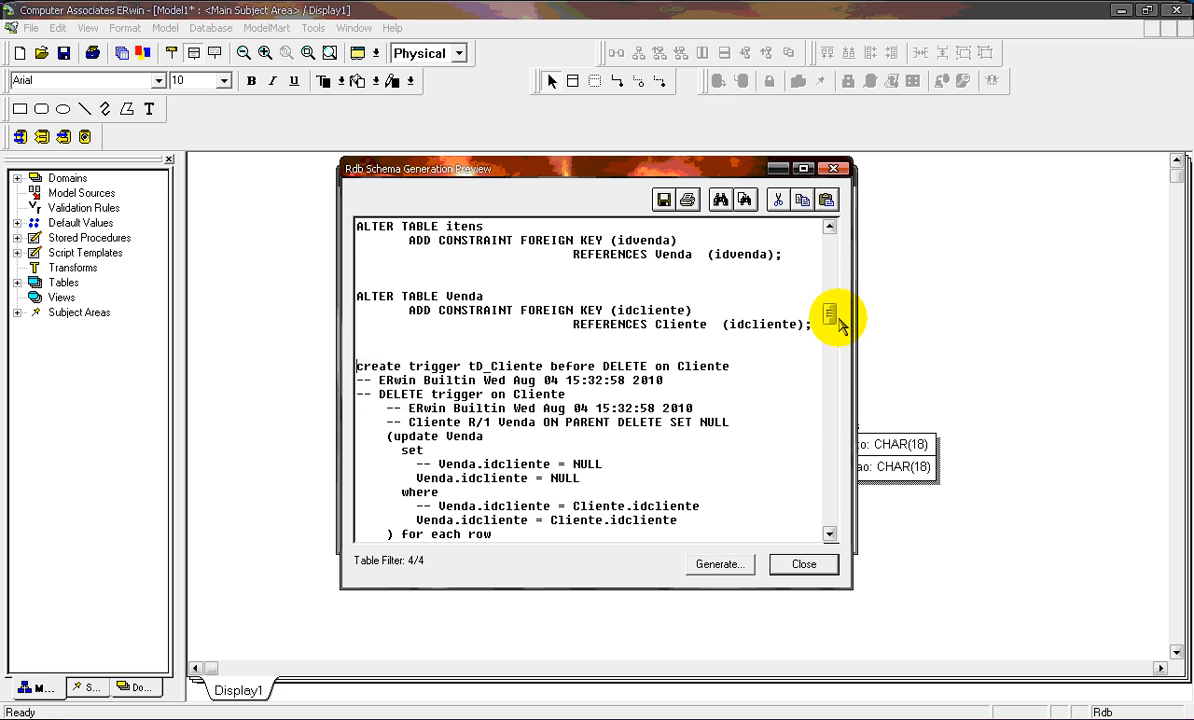
left_click_drag(830, 316, 838, 520)
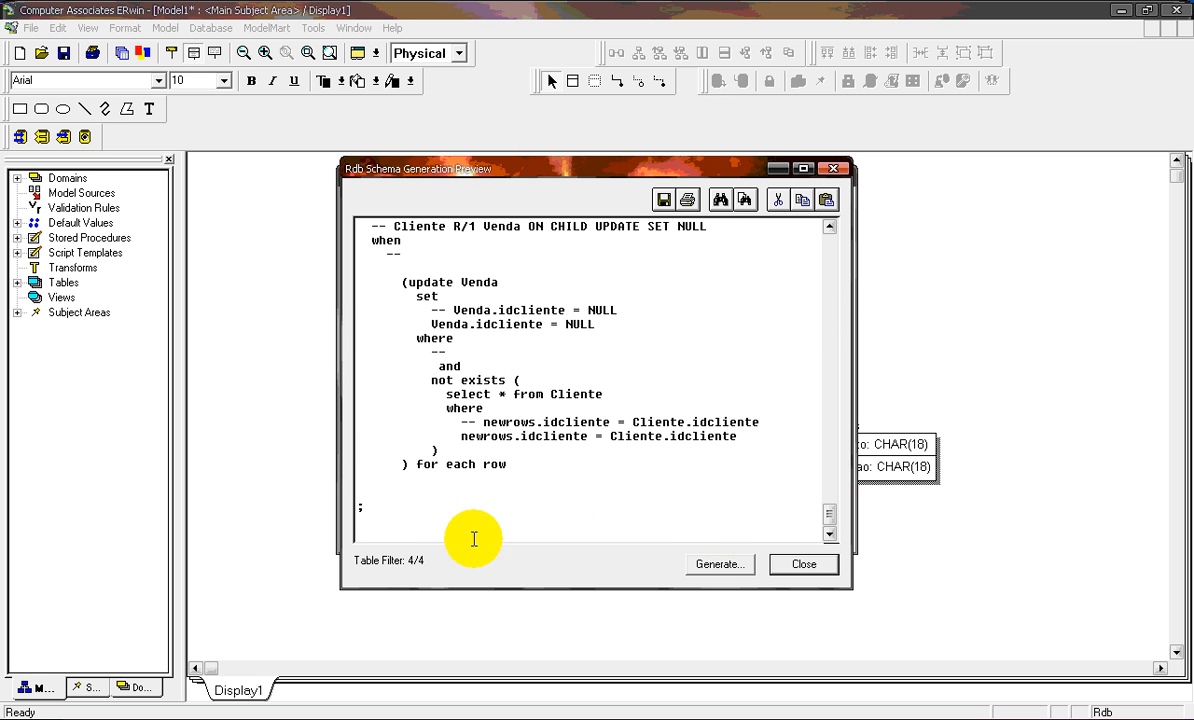
key("ctrl+a")
key("Delete")
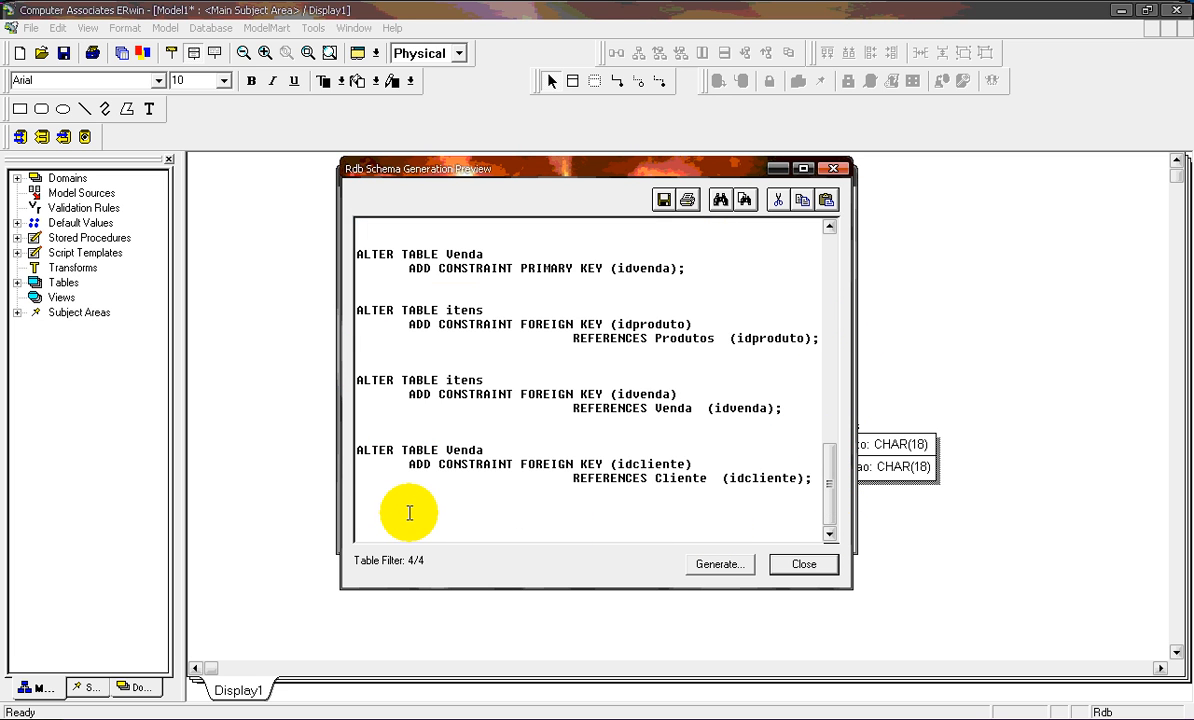
key("BackSpace")
key("BackSpace")
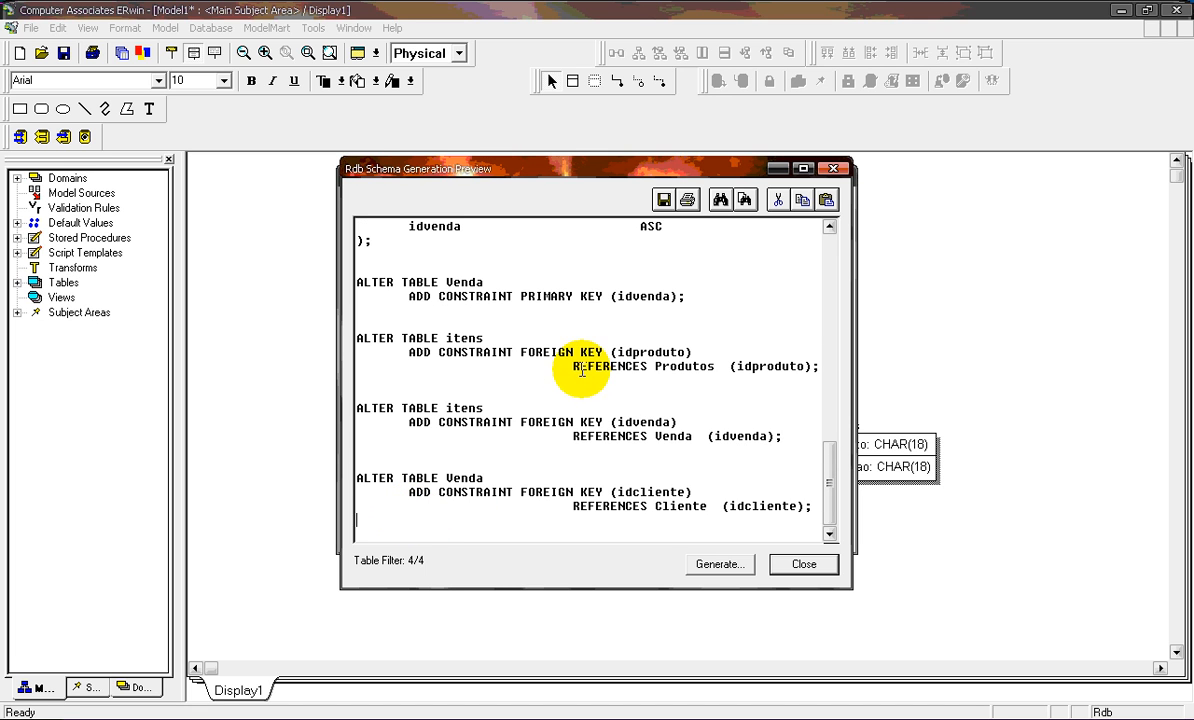
Start generating the previewed schema and request a database connection with the MySQL account's user name and password
left_click(705, 566)
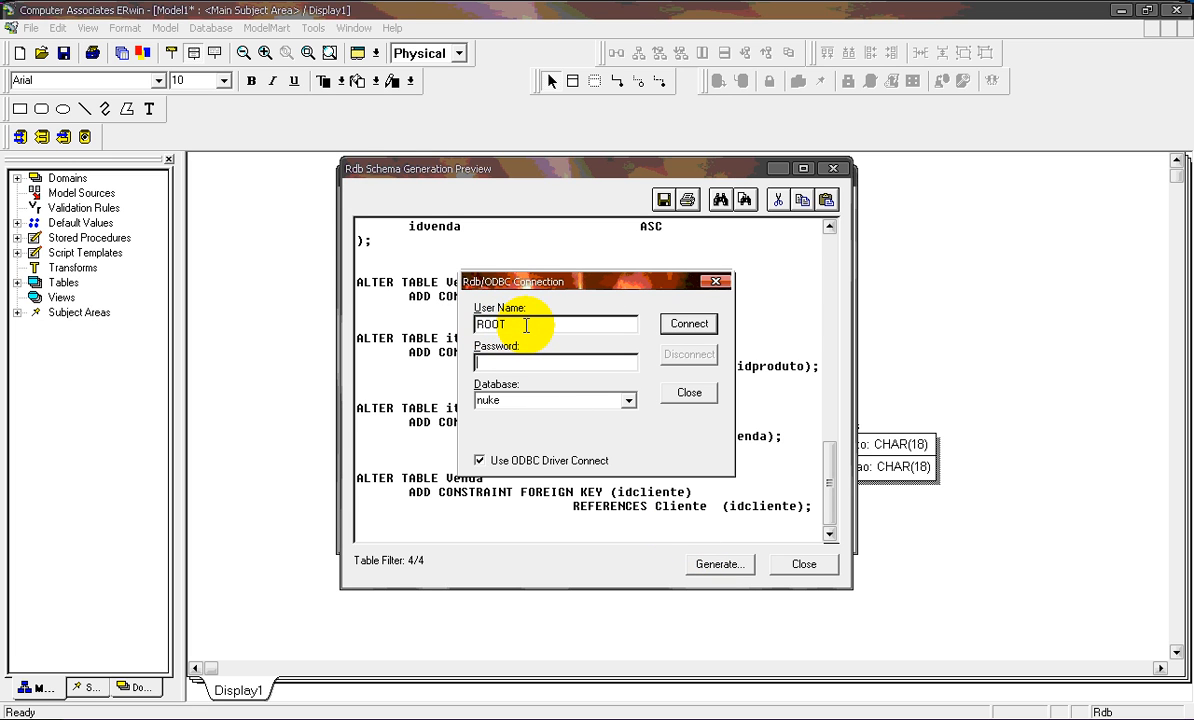
left_click_drag(516, 325, 428, 304)
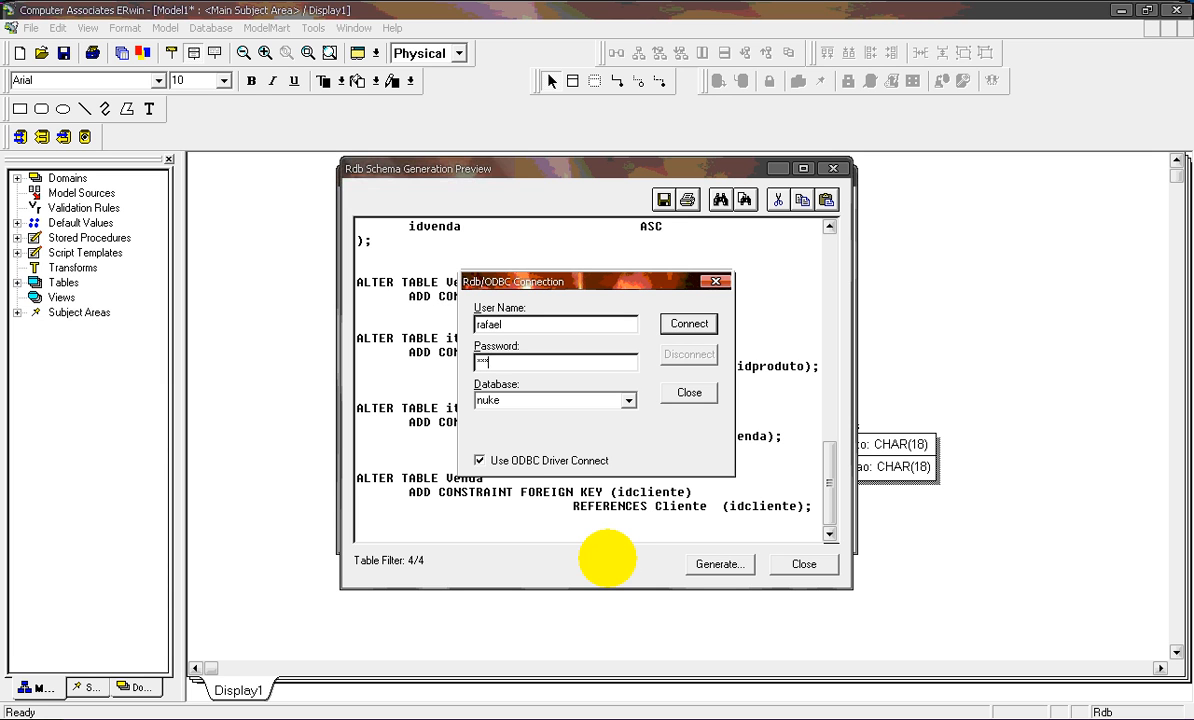
left_click(689, 323)
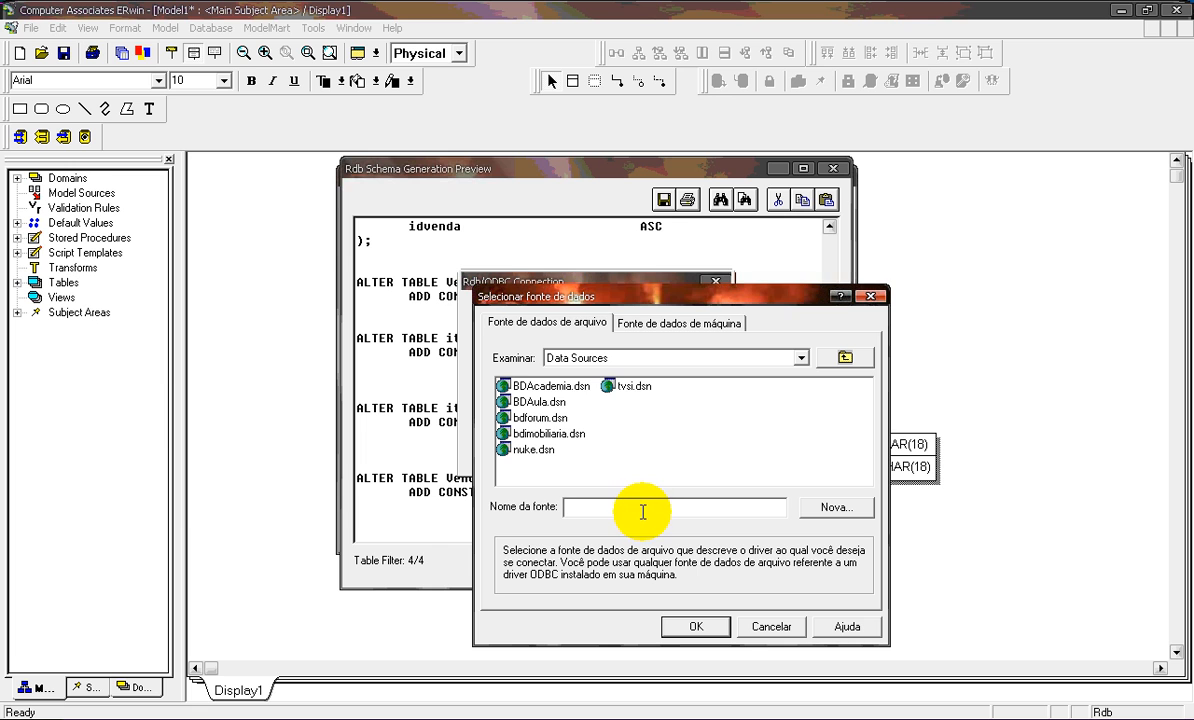
Create a new file data source named mydatabase that uses the MySQL ODBC 5.1 Driver
left_click(540, 386)
left_click(538, 418)
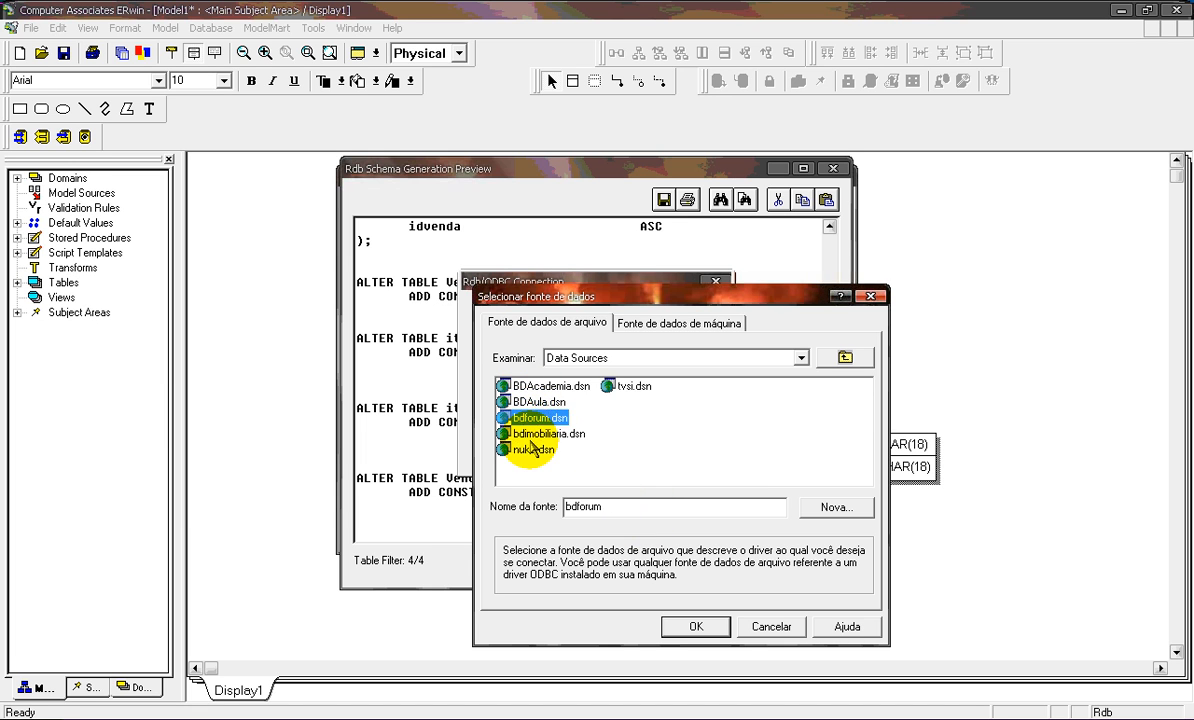
left_click(540, 433)
left_click(531, 452)
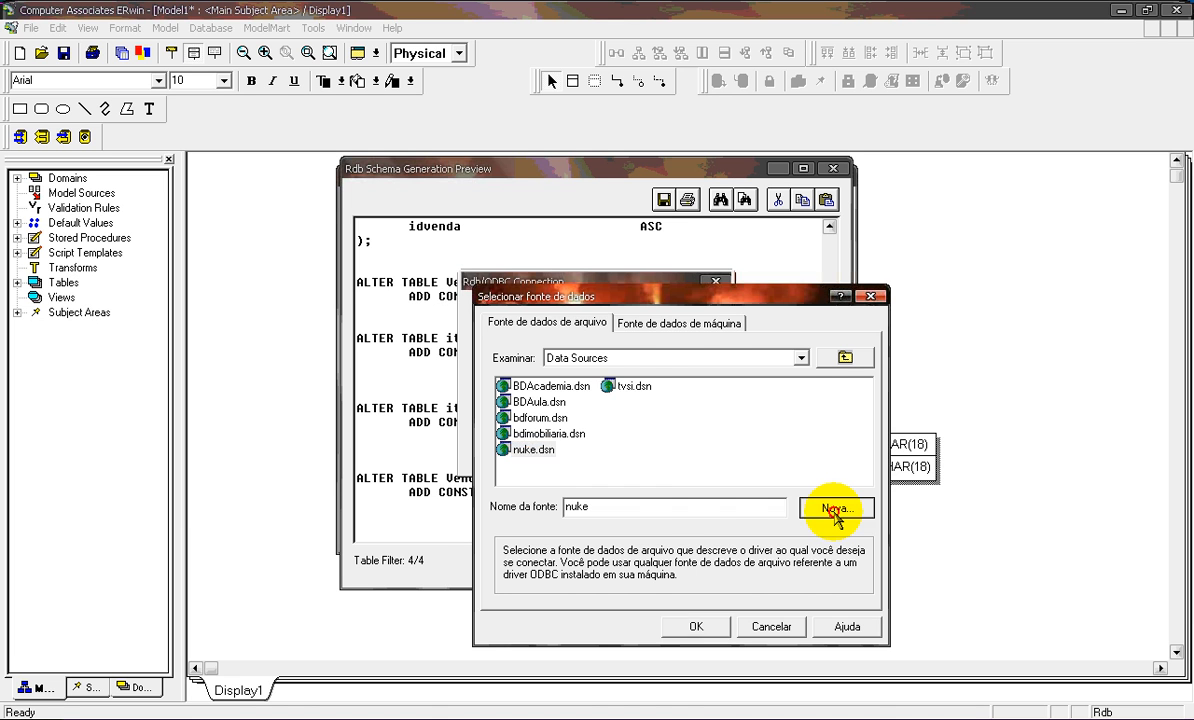
left_click(836, 510)
left_click_drag(852, 410, 851, 470)
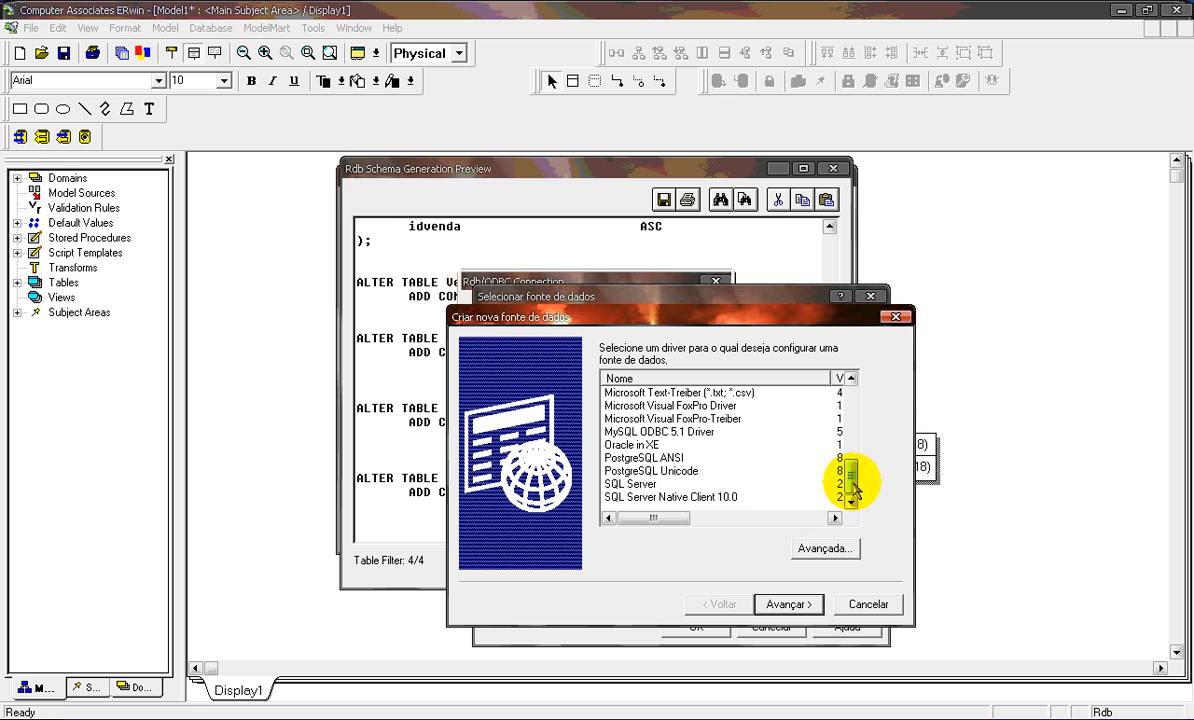
left_click(640, 432)
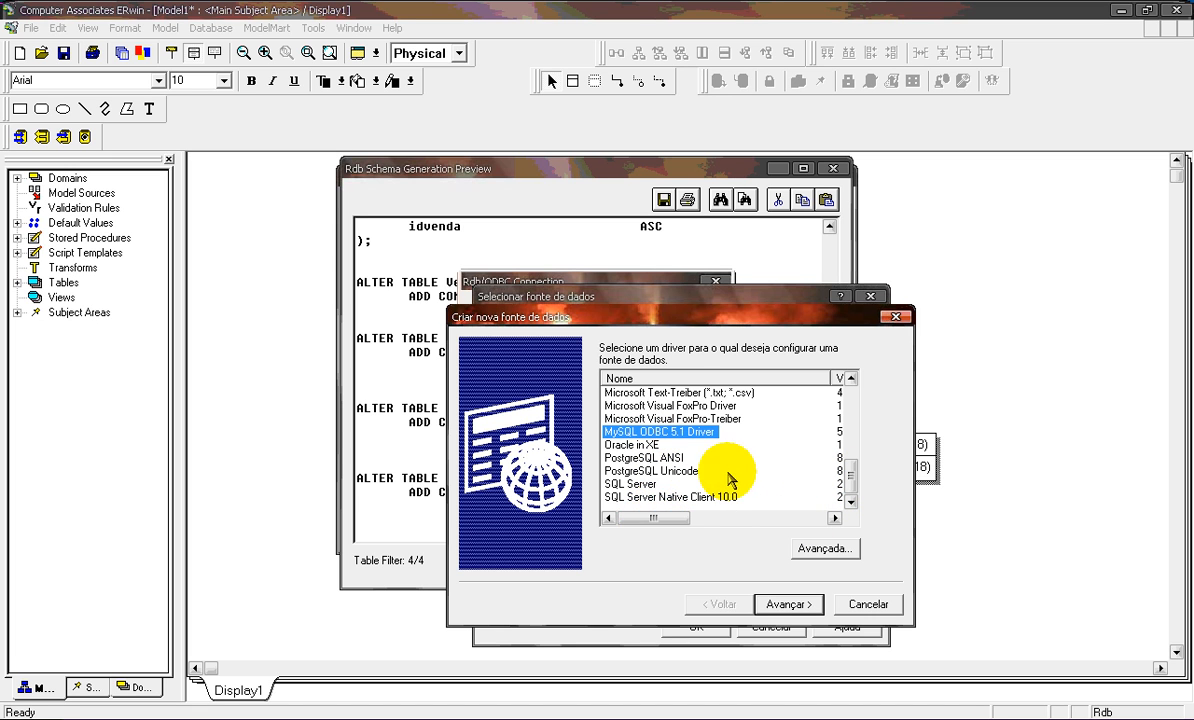
left_click(786, 604)
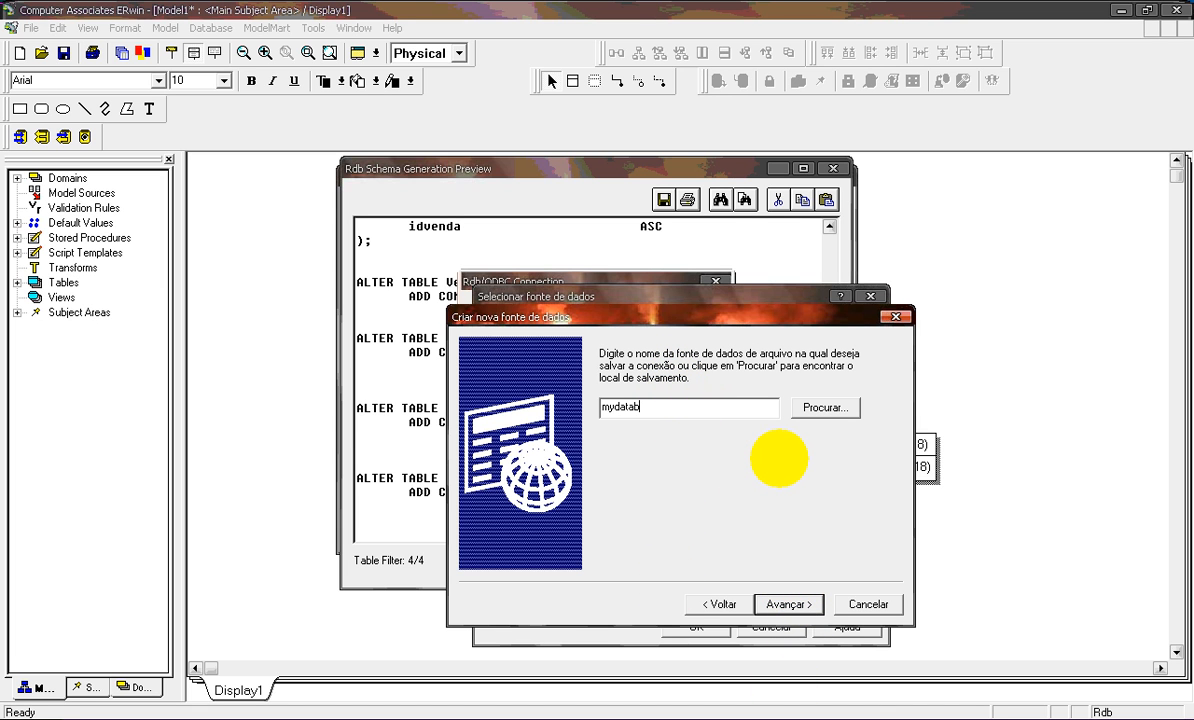
left_click(786, 604)
left_click(790, 603)
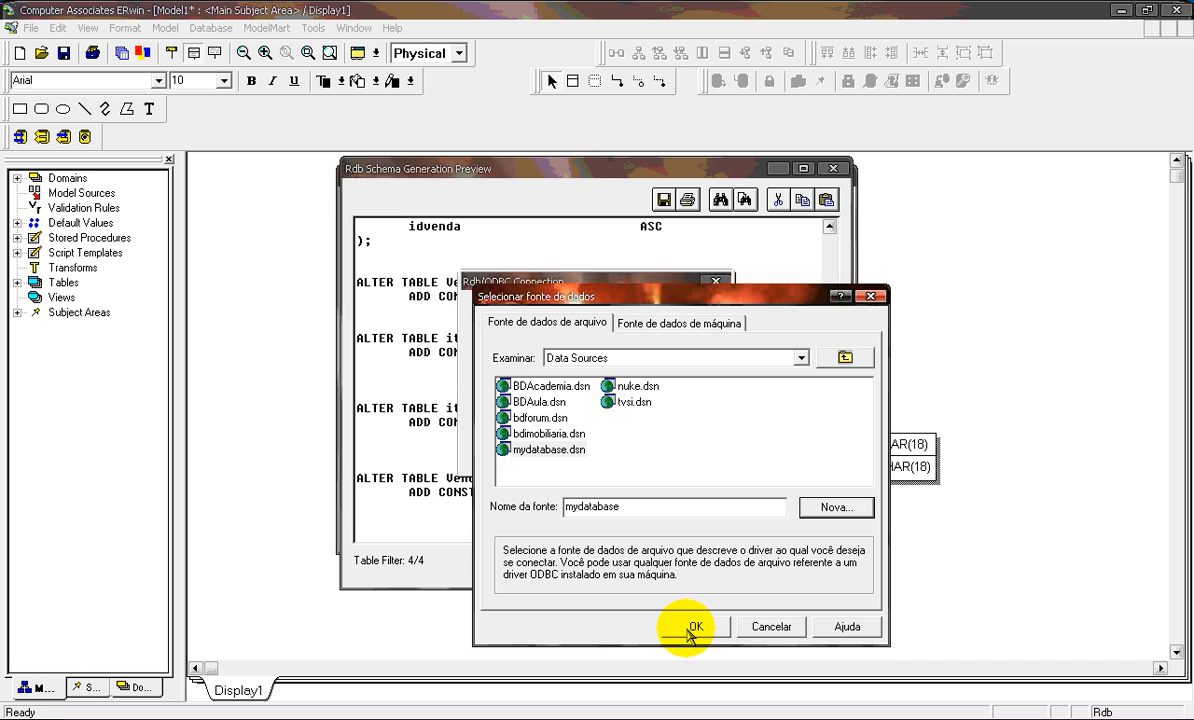
Choose the mydatabase data source and enter the account password for its MySQL connection on localhost, checking the server and user fields
left_click(692, 630)
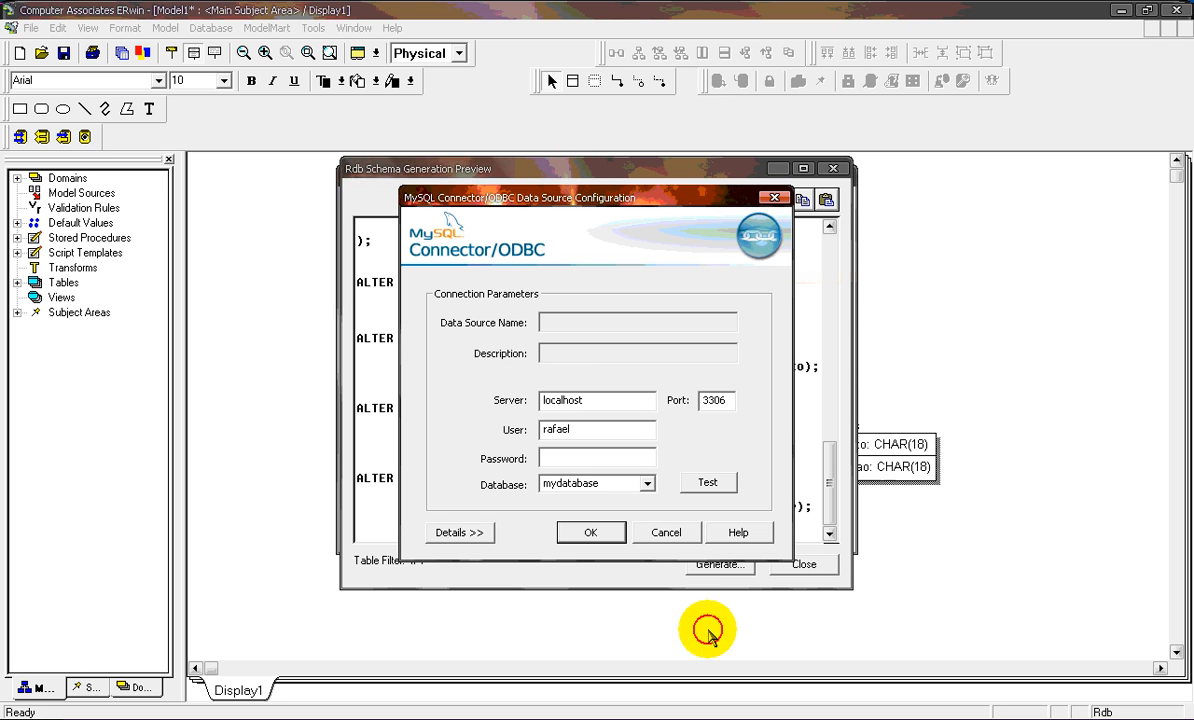
left_click(575, 457)
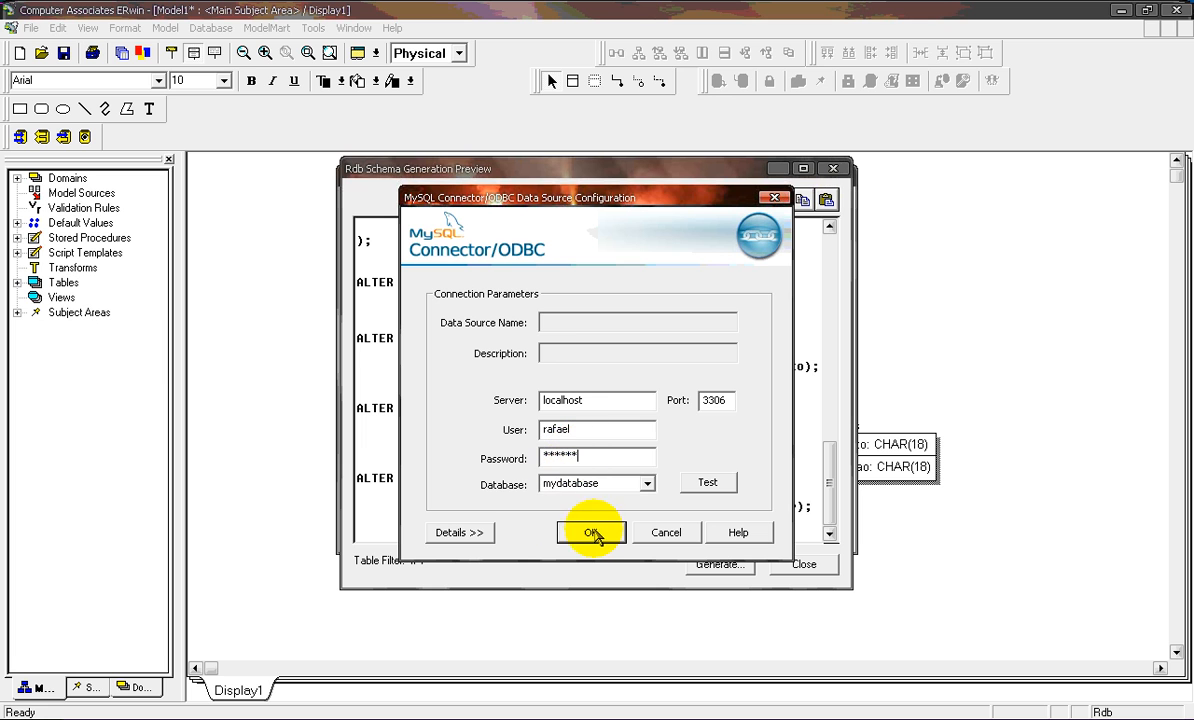
double_click(546, 399)
double_click(592, 430)
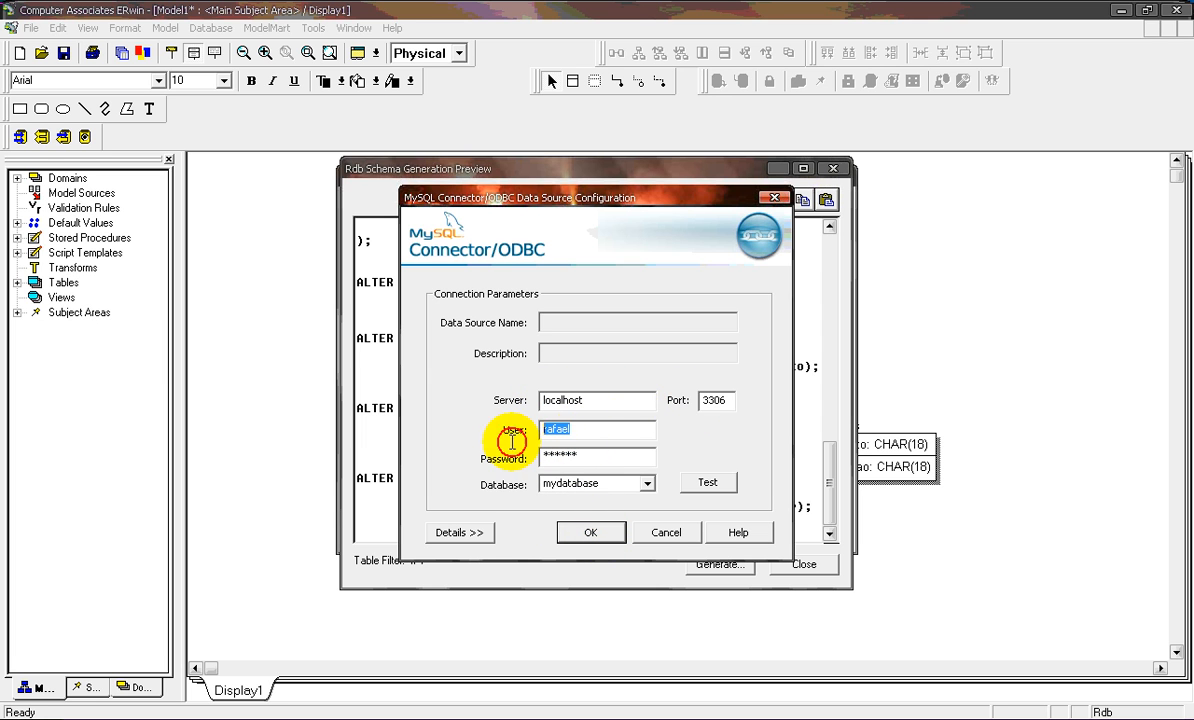
left_click(585, 457)
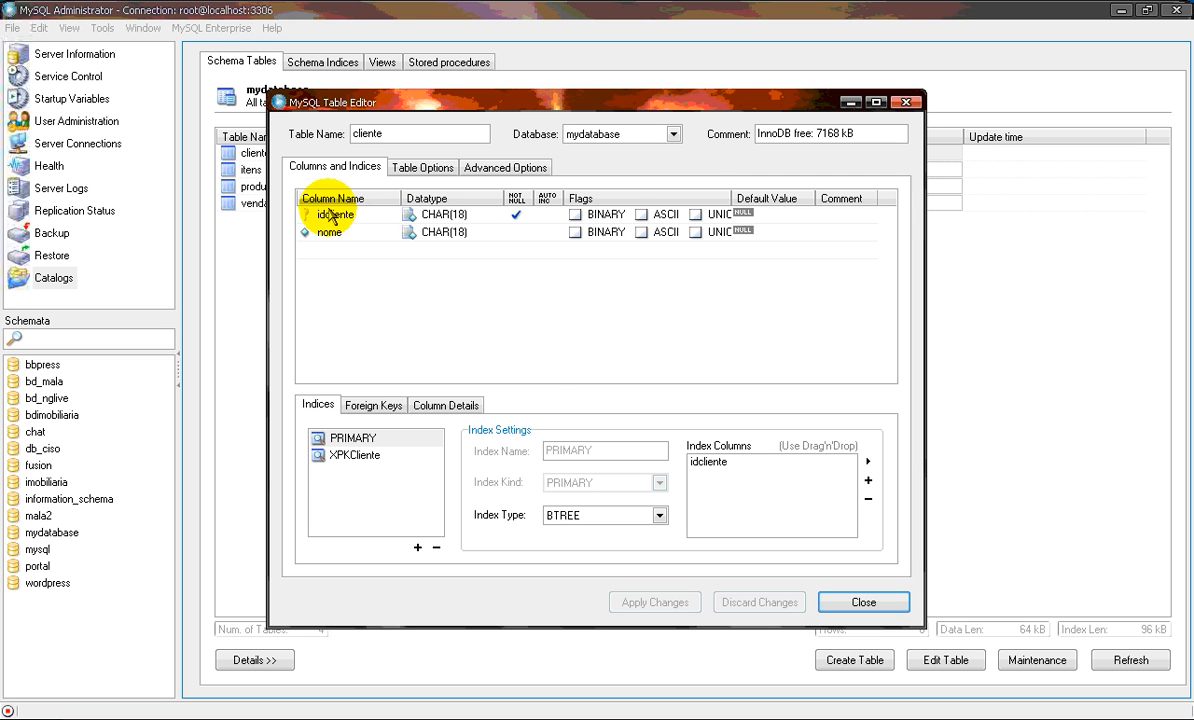
In MySQL Administrator, close the cliente table editor and check the itens, produtos and venda tables of the mydatabase schema
left_click(850, 604)
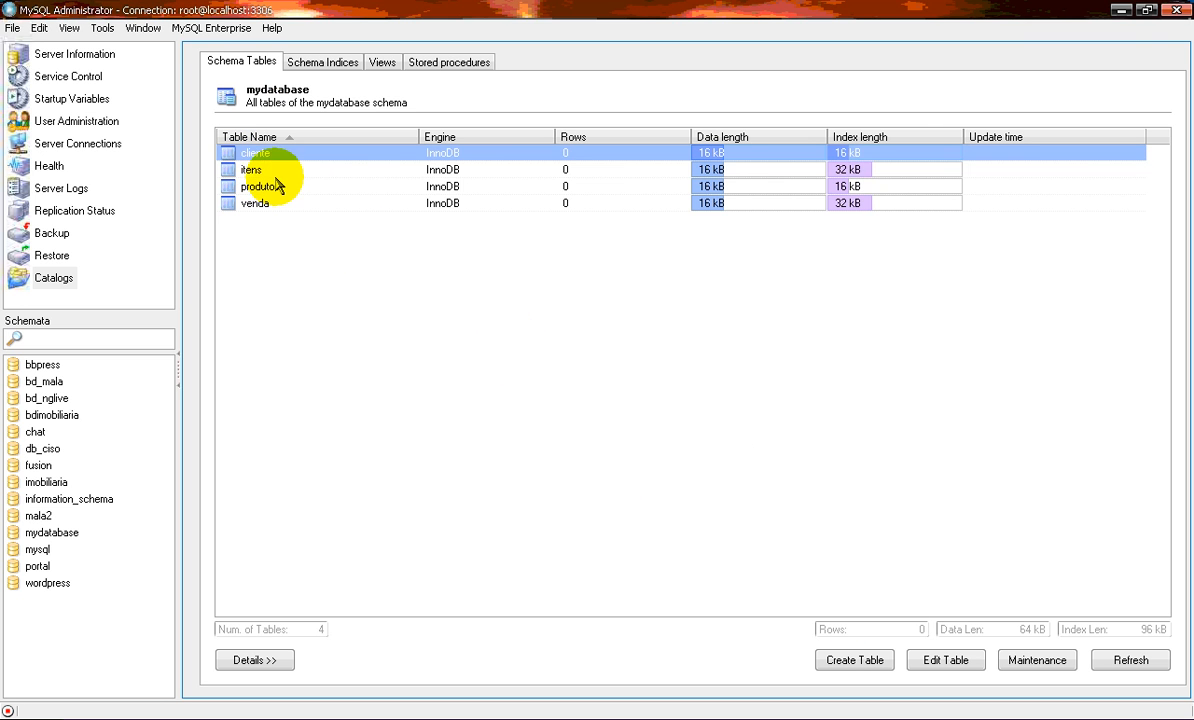
left_click(273, 173)
left_click(273, 188)
left_click(274, 205)
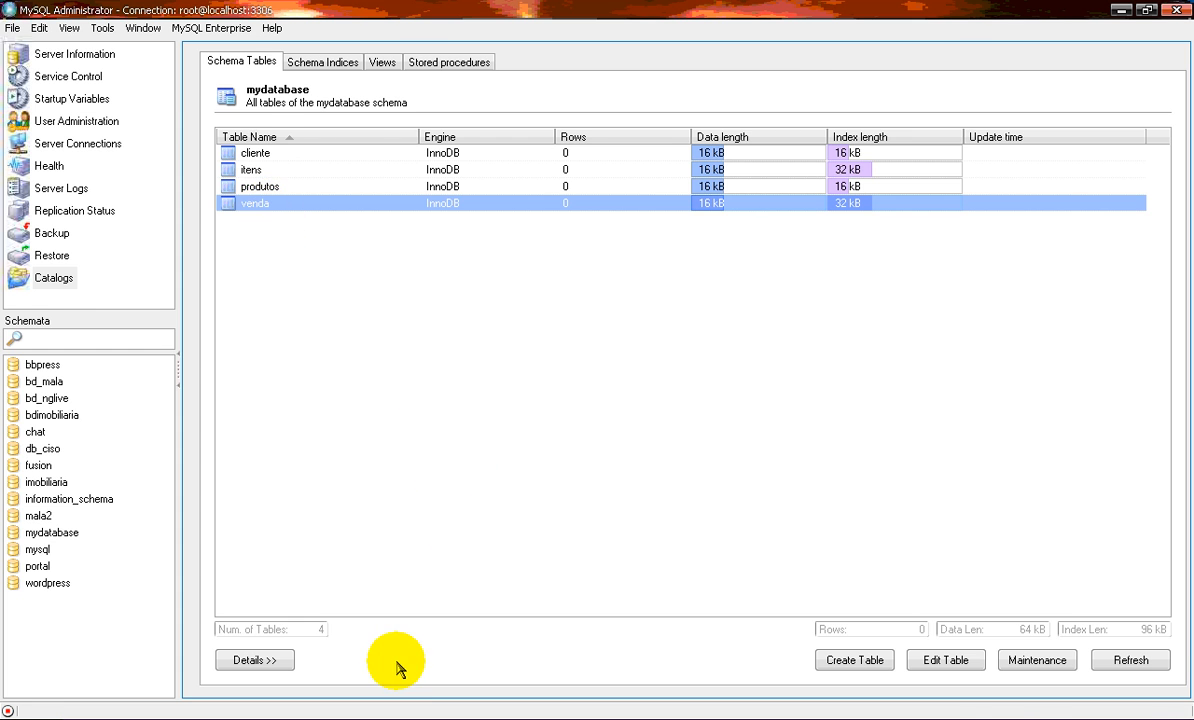